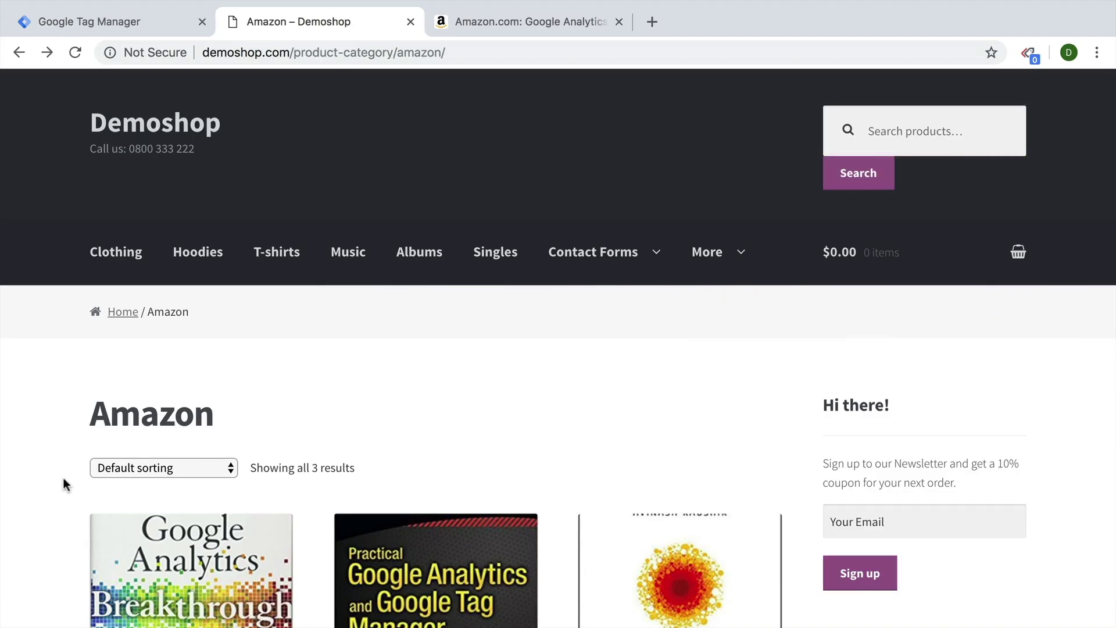
pyautogui.scroll(-5, 62, 485)
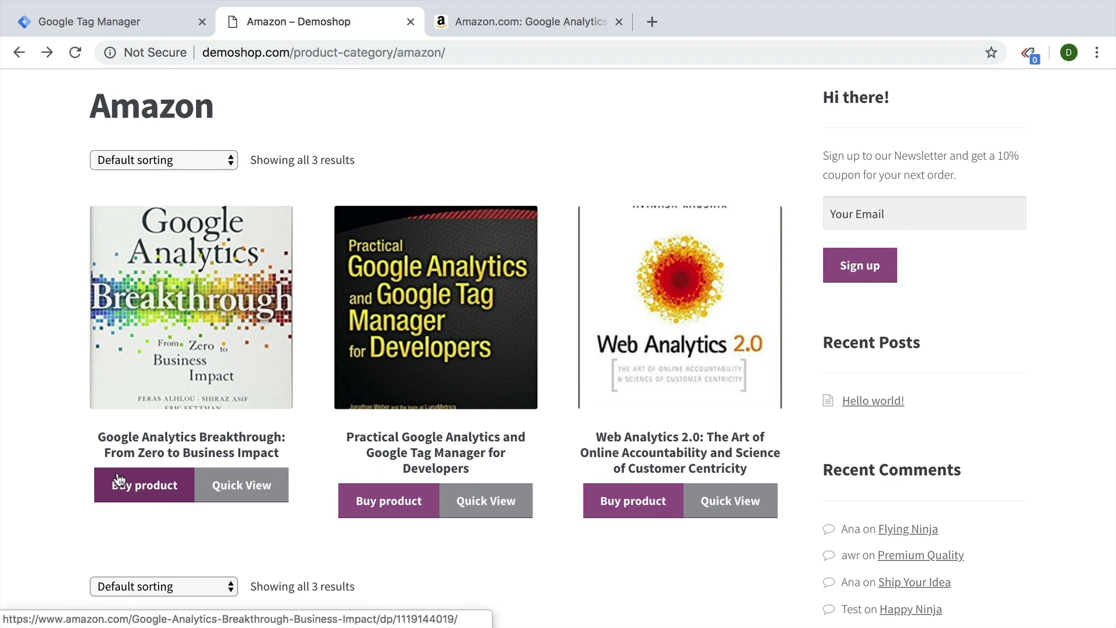
# Open Developer Tools and inspect the first book's Buy product link, revealing its amazon.com href.
pyautogui.click(1096, 54)
pyautogui.moveTo(842, 382)
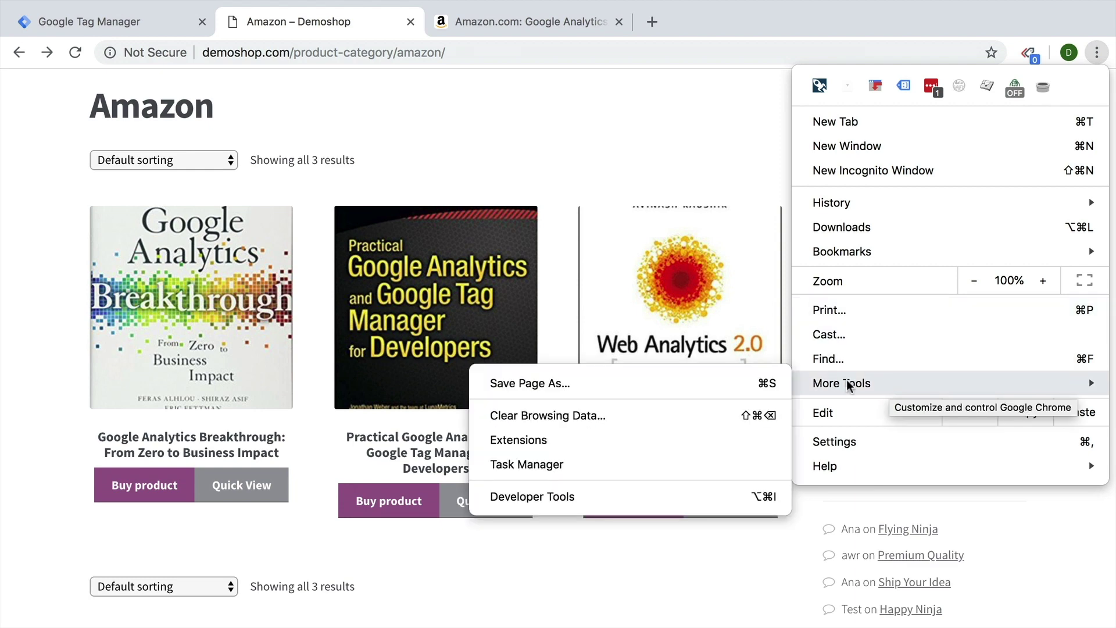
pyautogui.click(562, 499)
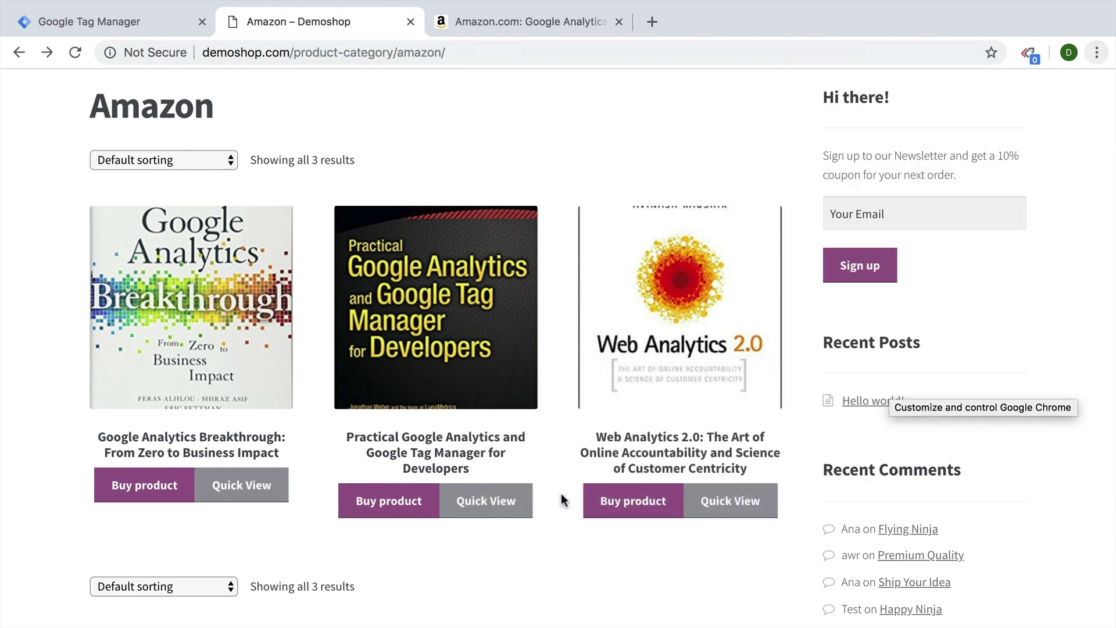
pyautogui.click(105, 281)
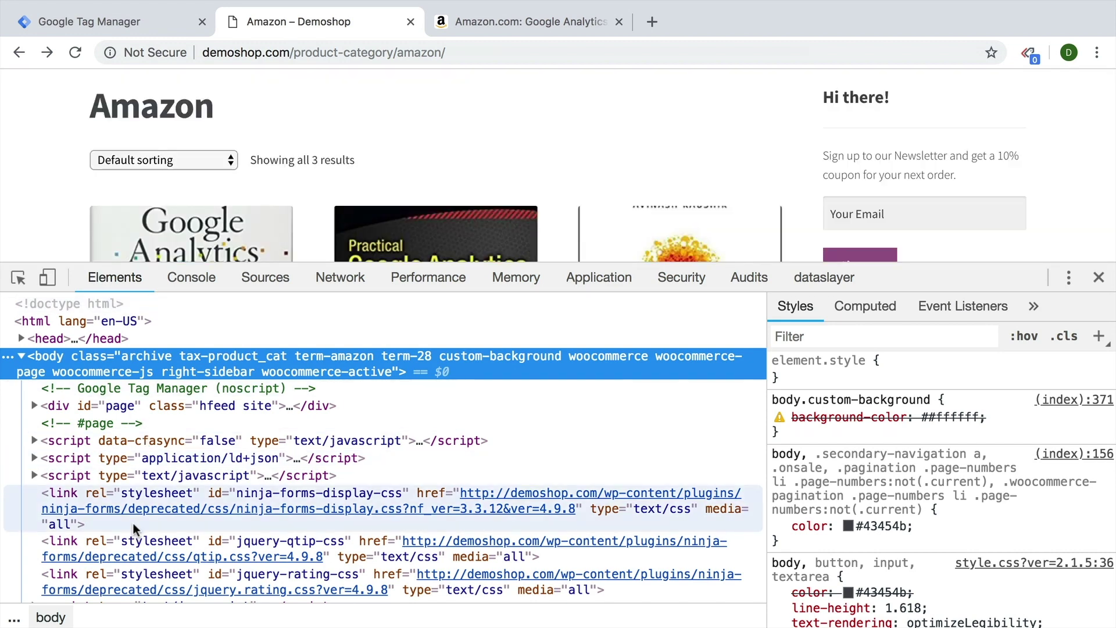
pyautogui.scroll(-3, 134, 528)
pyautogui.scroll(-3, 134, 528)
pyautogui.scroll(-2, 133, 527)
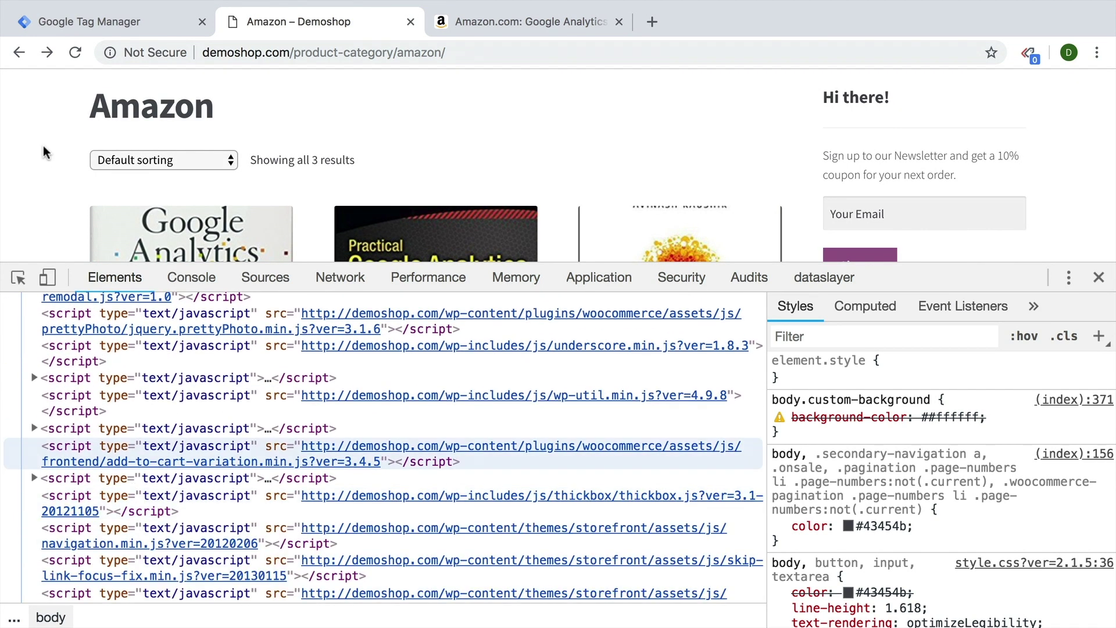
pyautogui.scroll(-1, 36, 166)
pyautogui.scroll(-3, 37, 166)
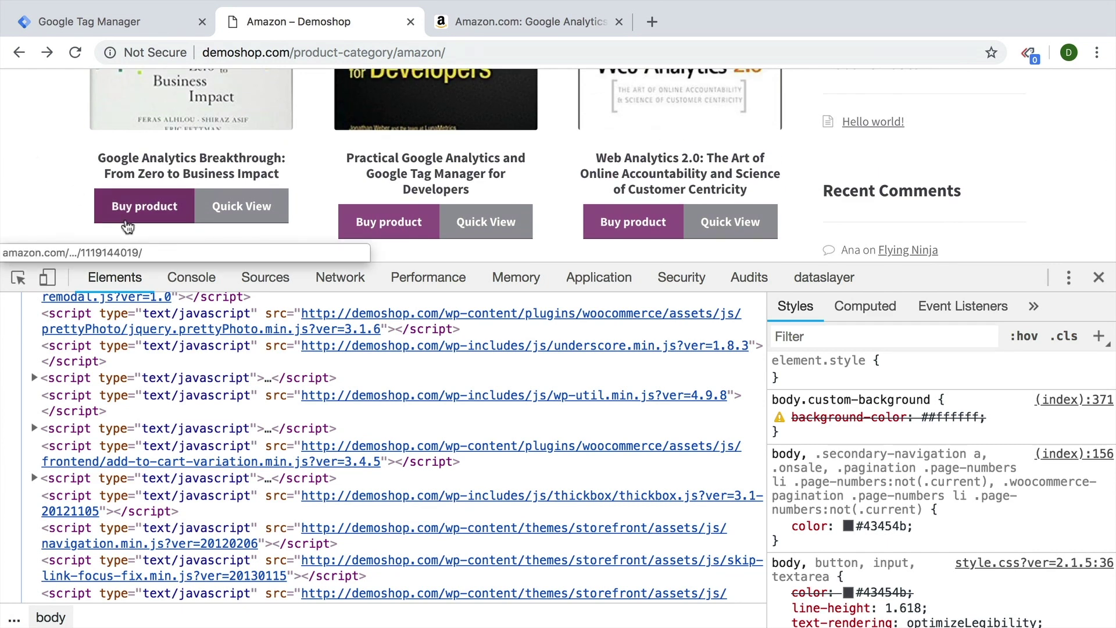
pyautogui.click(16, 281)
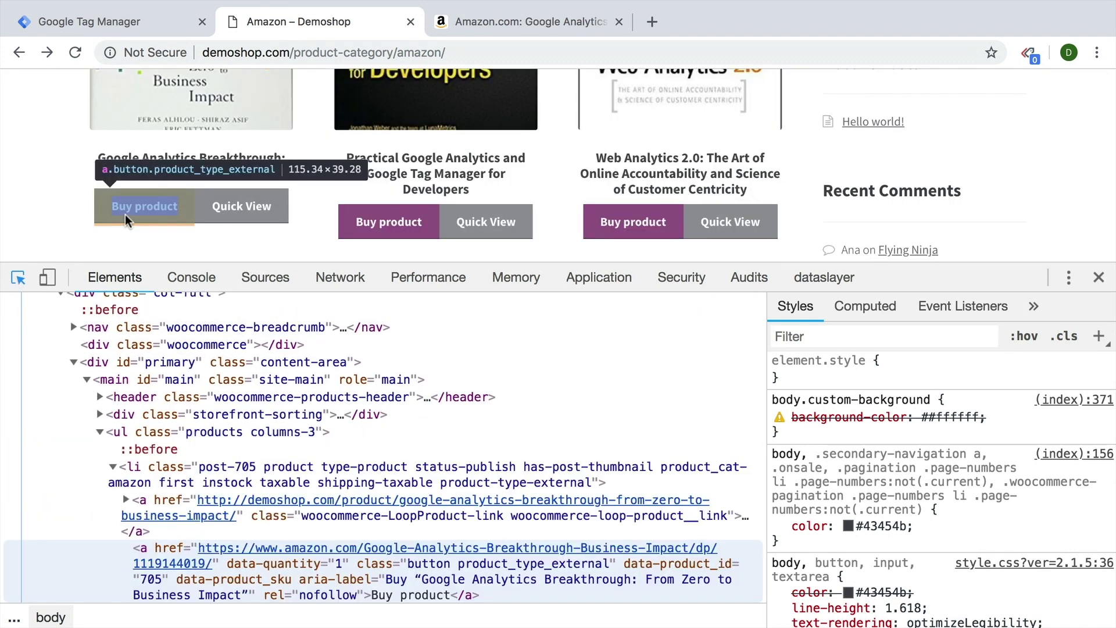
pyautogui.click(125, 214)
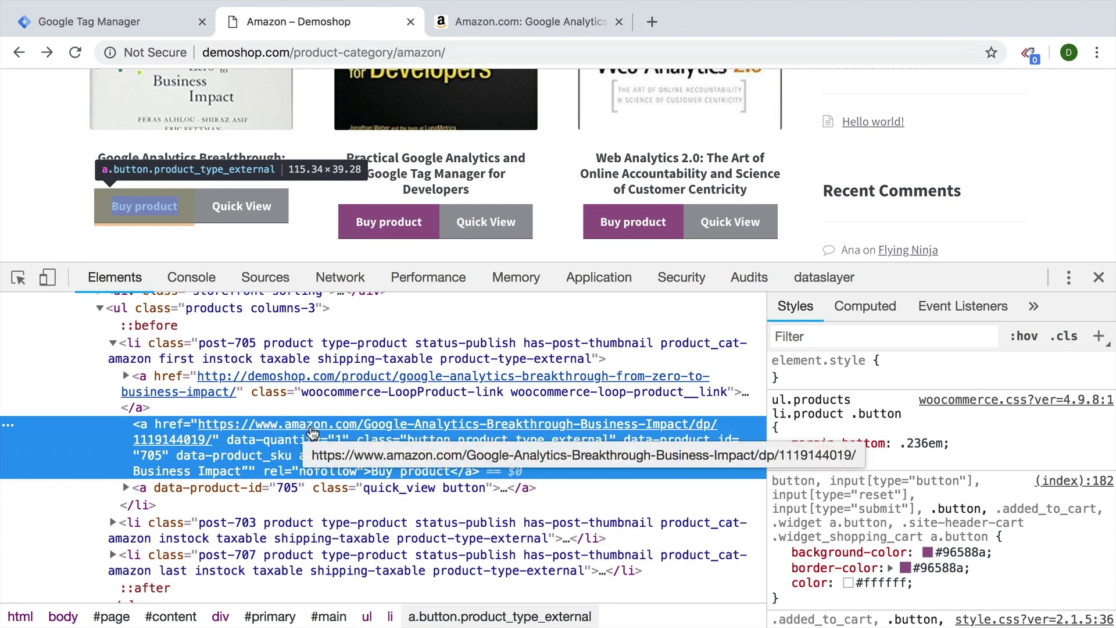
# Run document.querySelectorAll('div') in the Console, then expand and collapse the 45-div NodeList.
pyautogui.click(188, 278)
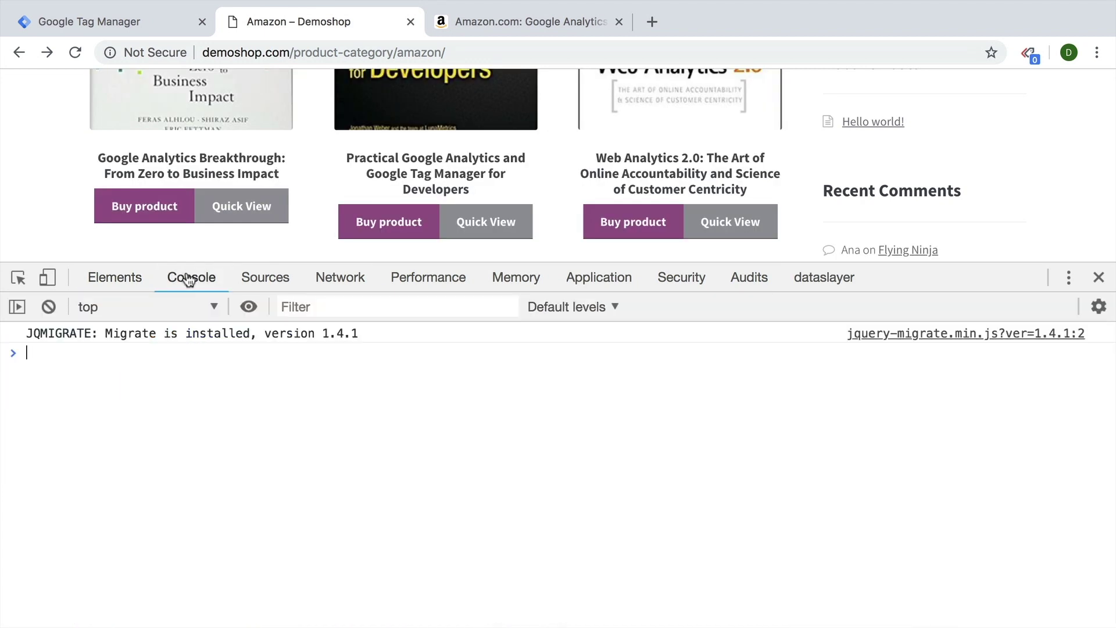
pyautogui.write('docum')
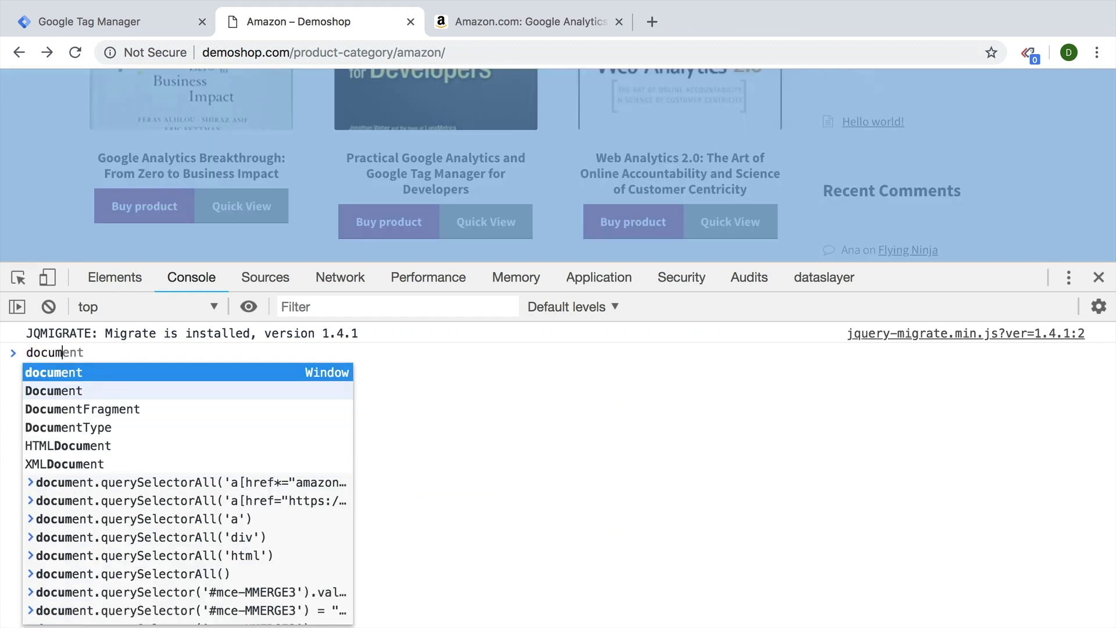
pyautogui.write('ent.queryS')
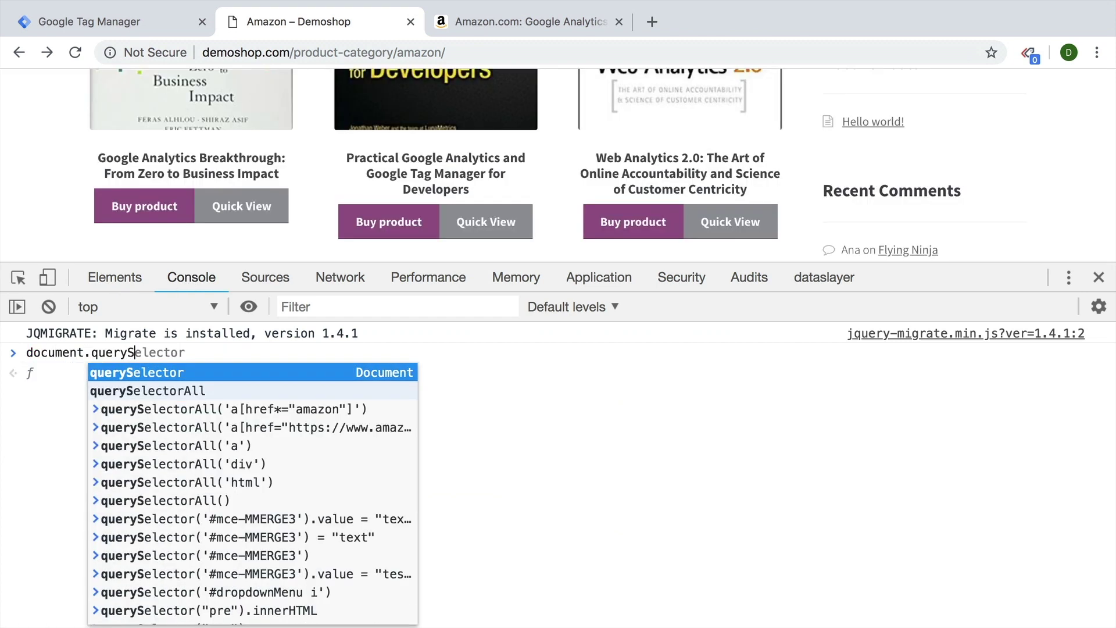
pyautogui.write('electorAll')
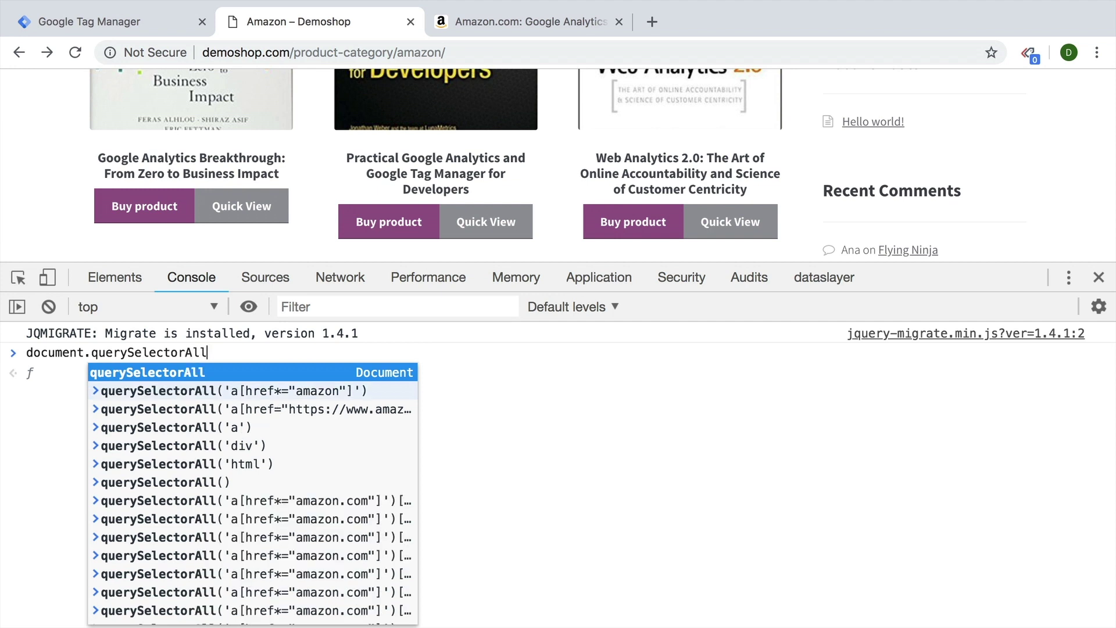
pyautogui.write('()')
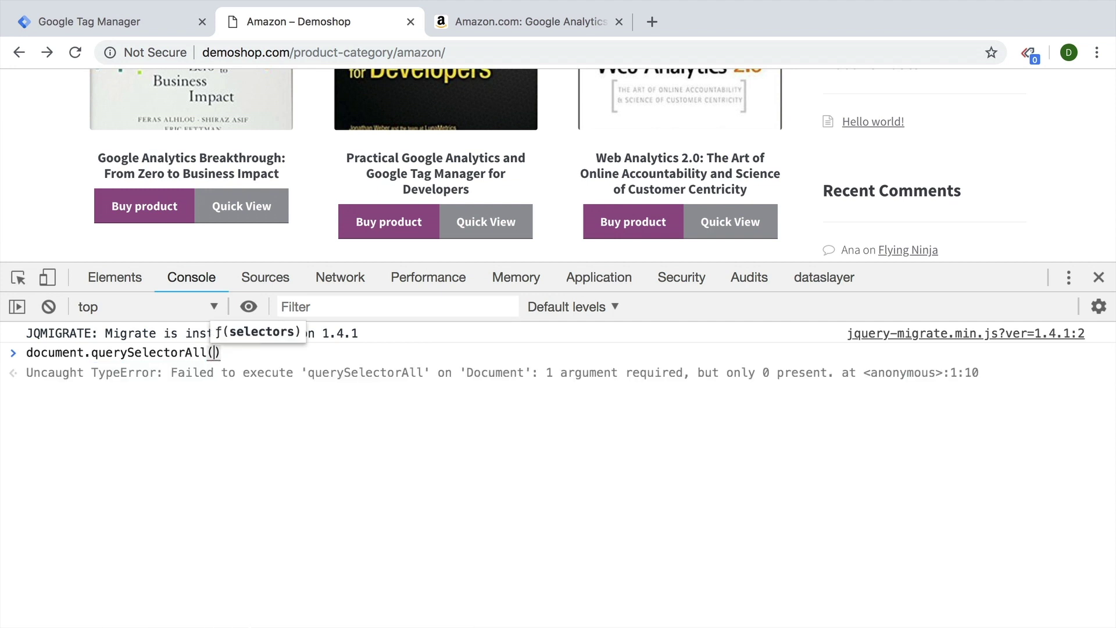
pyautogui.write("'")
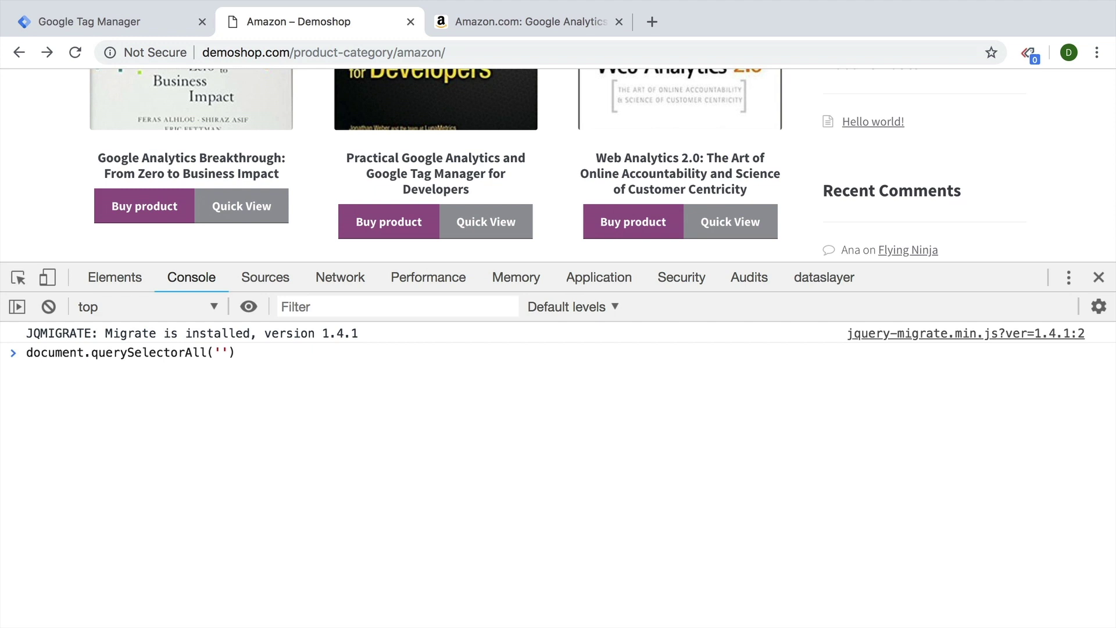
pyautogui.write('div')
pyautogui.press('Return')
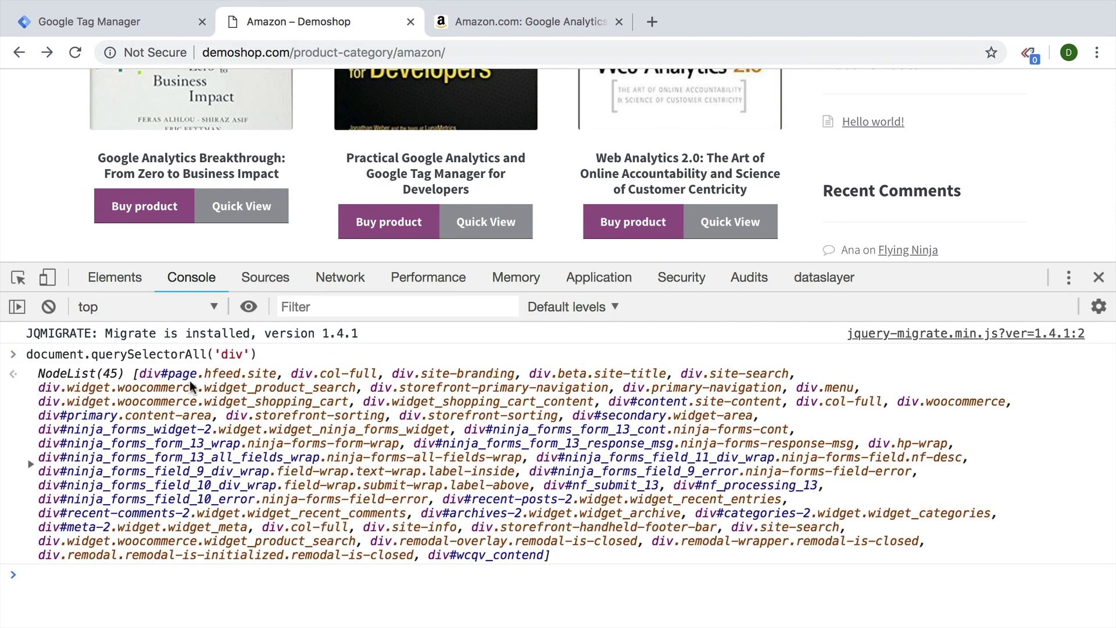
pyautogui.click(32, 466)
pyautogui.scroll(-5, 32, 463)
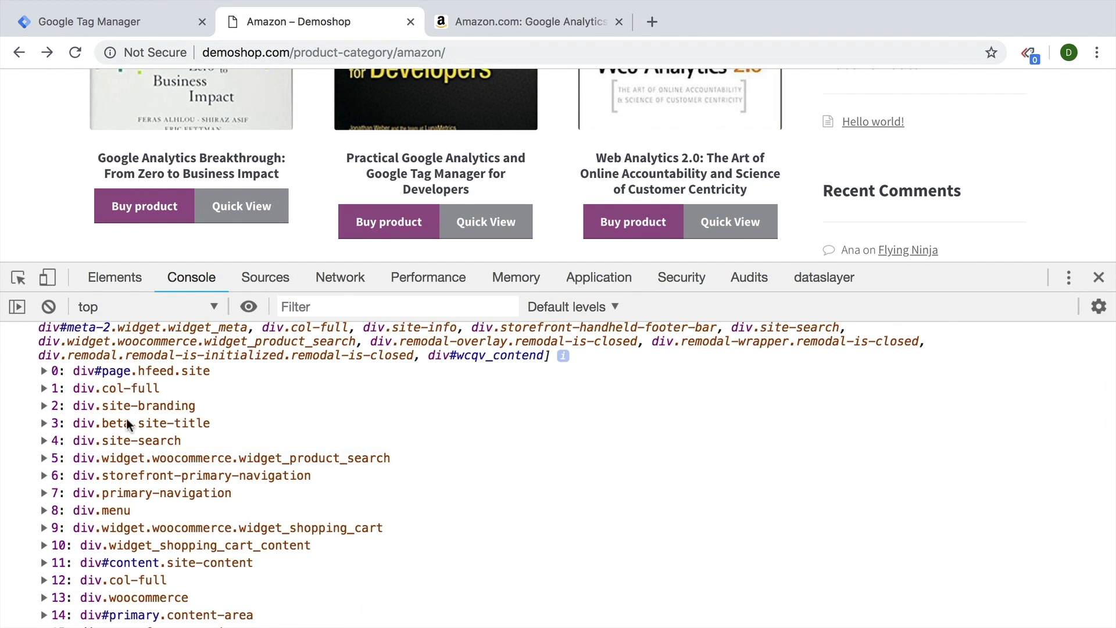
pyautogui.scroll(3, 115, 383)
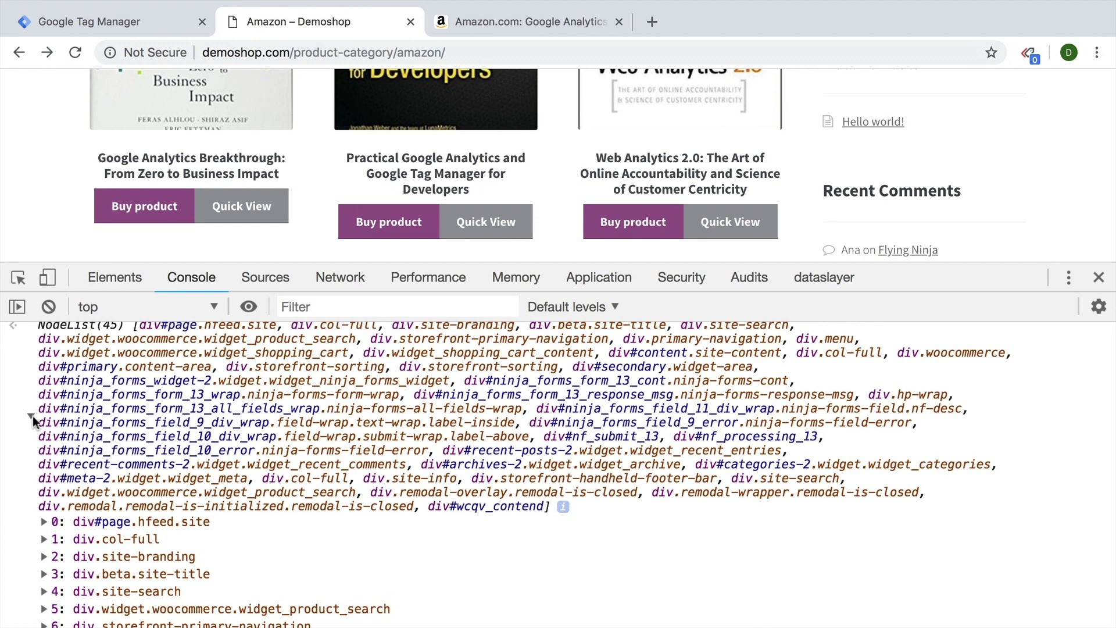
pyautogui.scroll(-3, 138, 427)
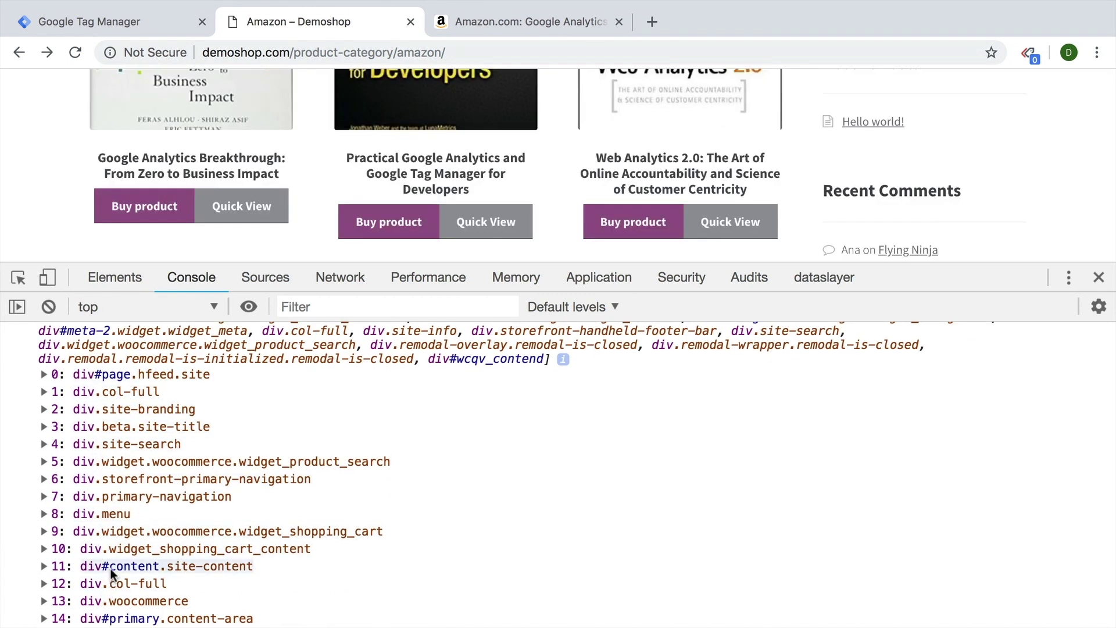
pyautogui.scroll(4, 107, 495)
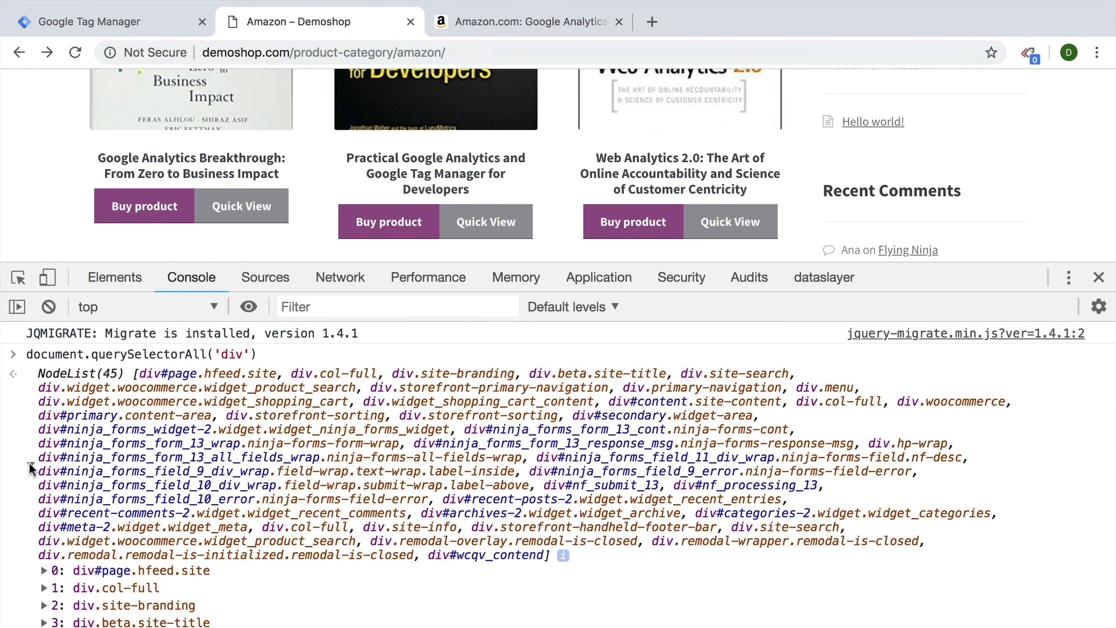
pyautogui.click(29, 464)
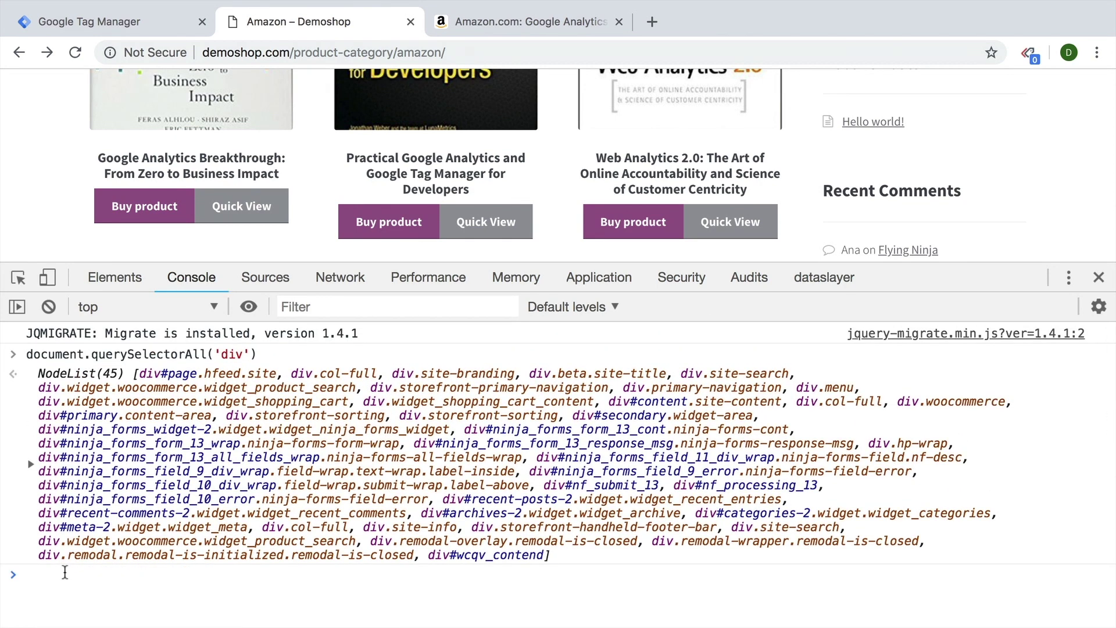
# Change the query to document.querySelectorAll('a') and expand its 77 link results.
pyautogui.press('Up')
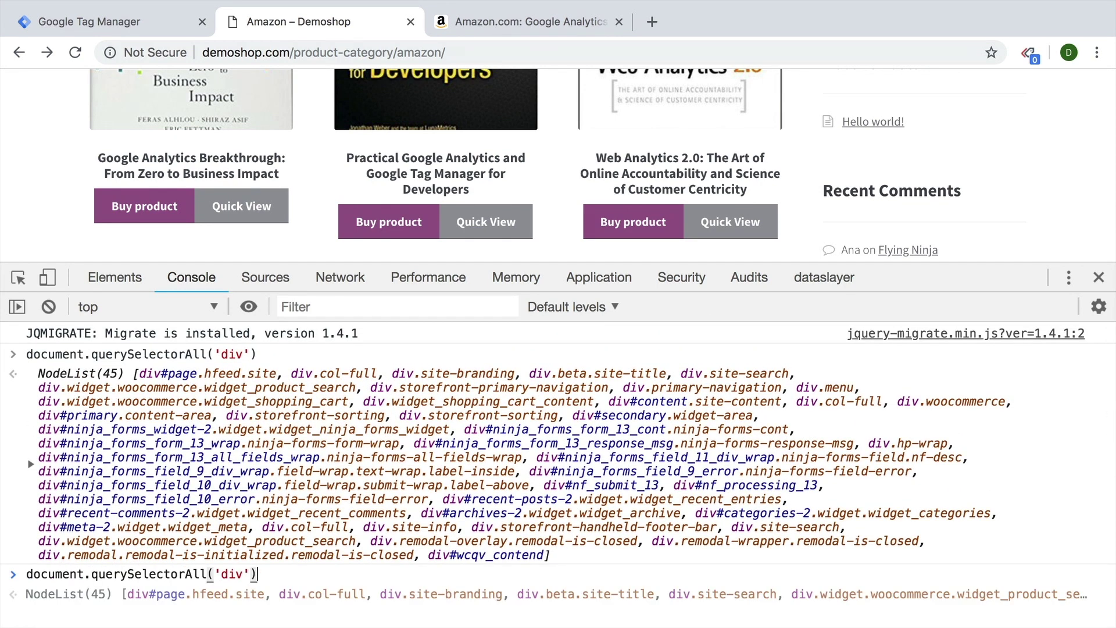
pyautogui.press('Left')
pyautogui.press('Left')
pyautogui.press('BackSpace')
pyautogui.press('BackSpace')
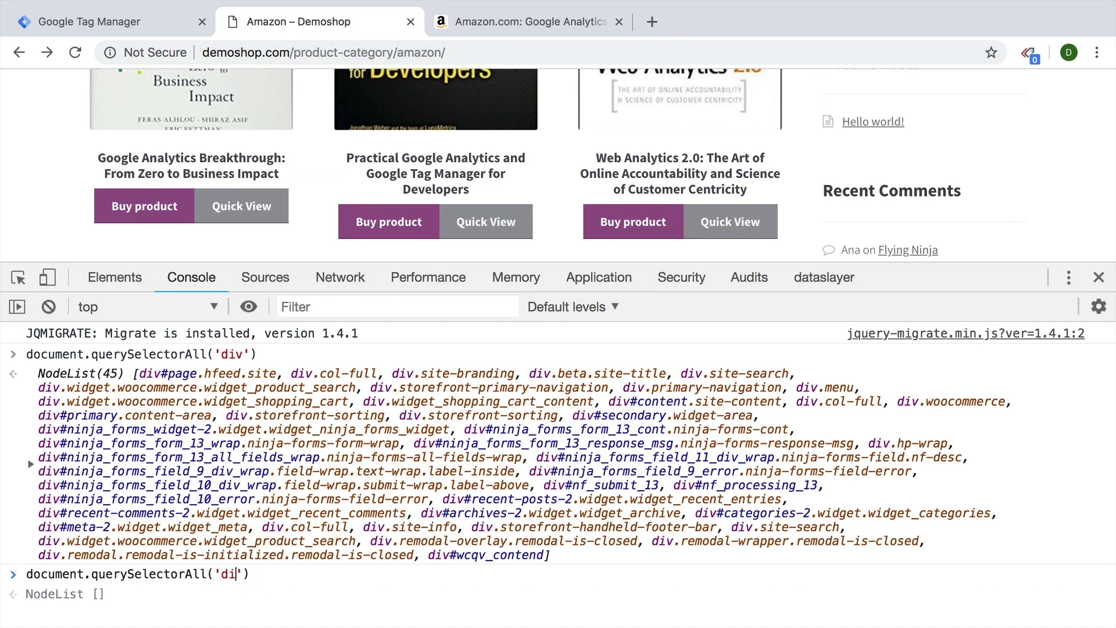
pyautogui.press('BackSpace')
pyautogui.write('a')
pyautogui.press('Return')
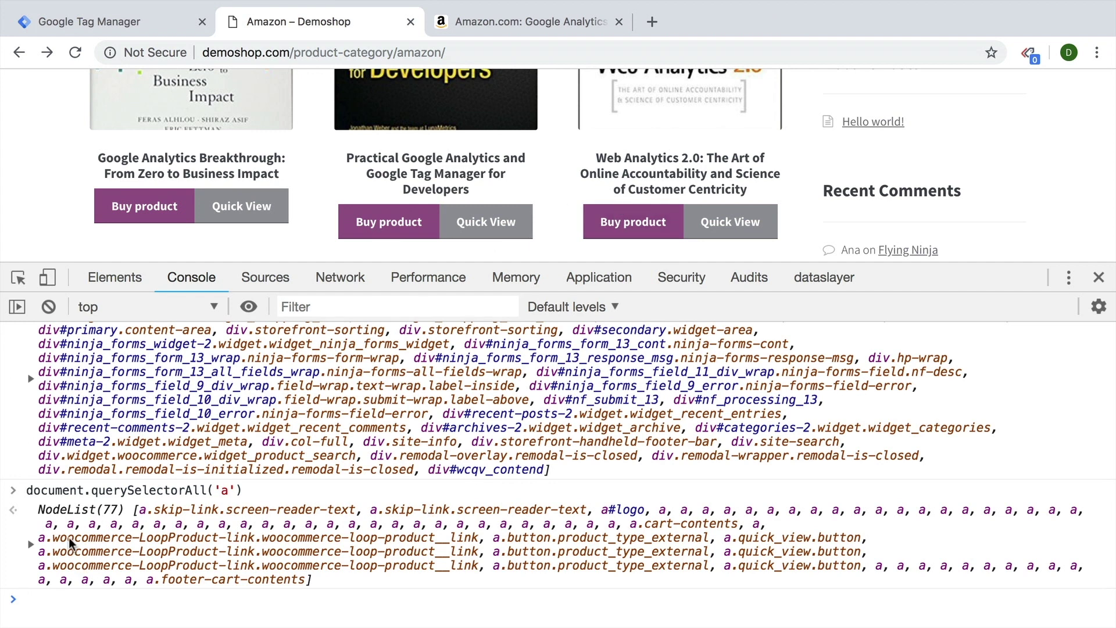
pyautogui.click(31, 544)
pyautogui.scroll(-2, 35, 544)
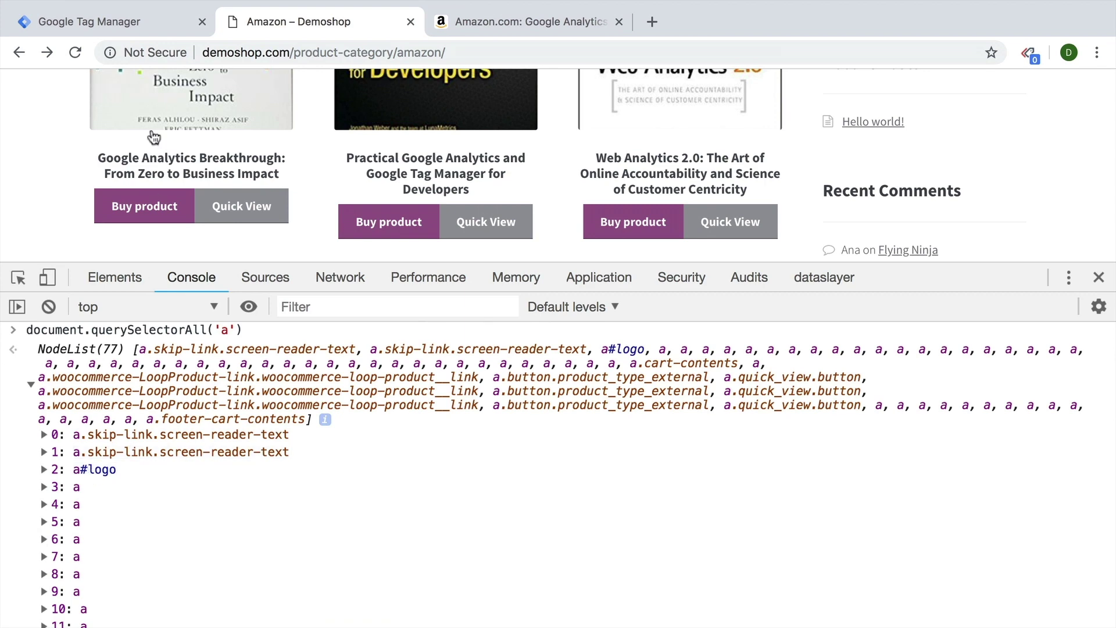
pyautogui.scroll(3, 89, 150)
pyautogui.scroll(5, 93, 156)
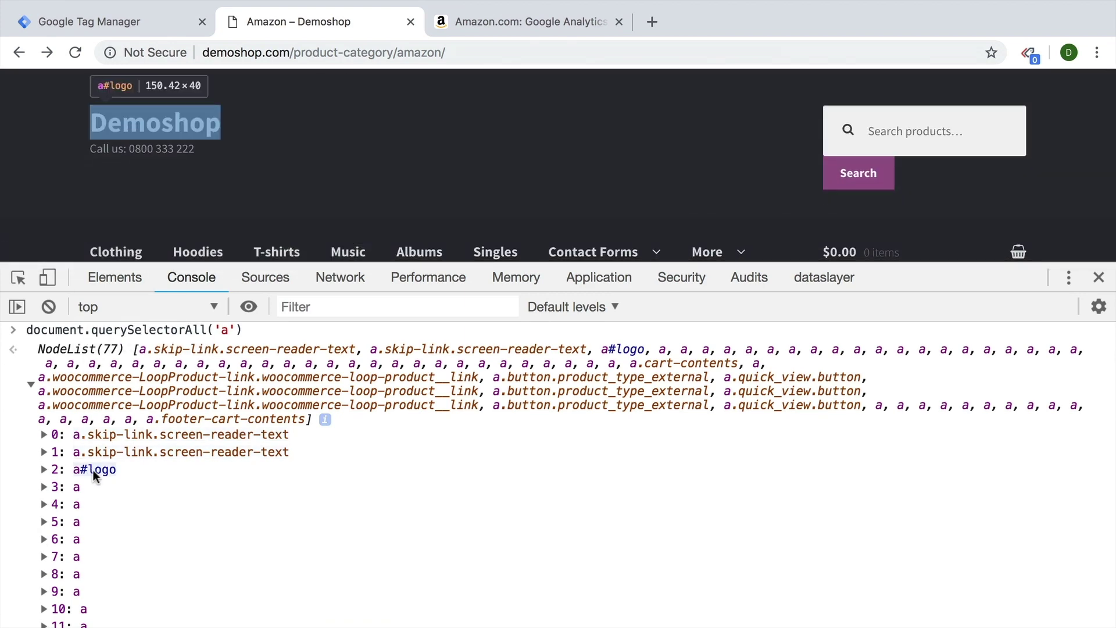
pyautogui.scroll(-1, 77, 529)
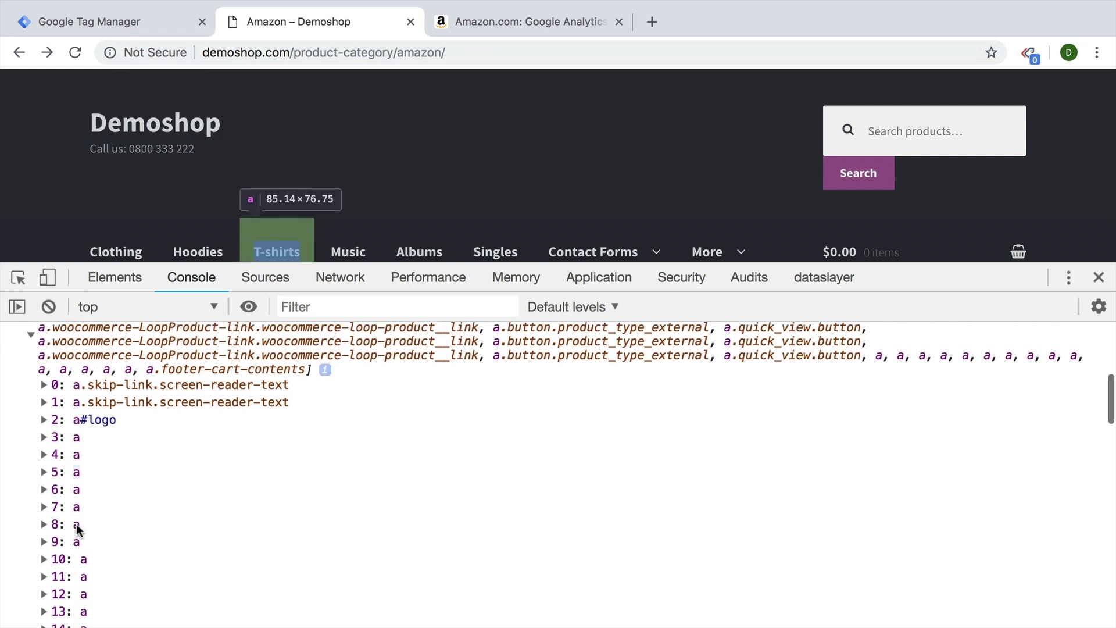
pyautogui.scroll(-2, 77, 530)
pyautogui.scroll(-2, 77, 529)
pyautogui.scroll(-1, 80, 558)
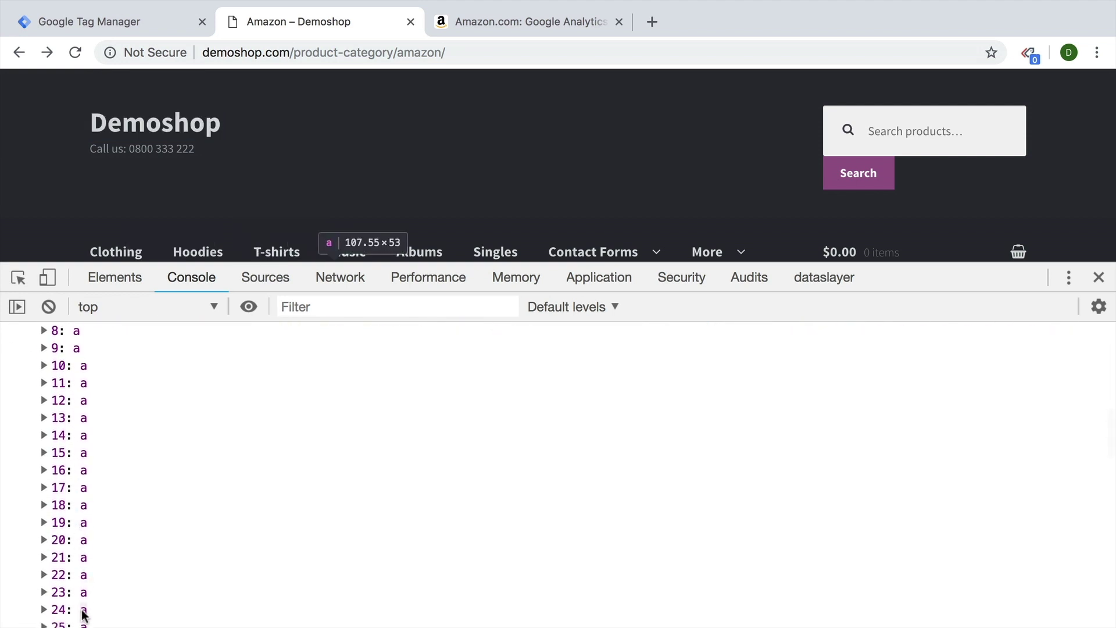
pyautogui.scroll(-5, 82, 610)
pyautogui.scroll(-5, 82, 617)
pyautogui.scroll(-5, 82, 611)
pyautogui.scroll(3, 82, 541)
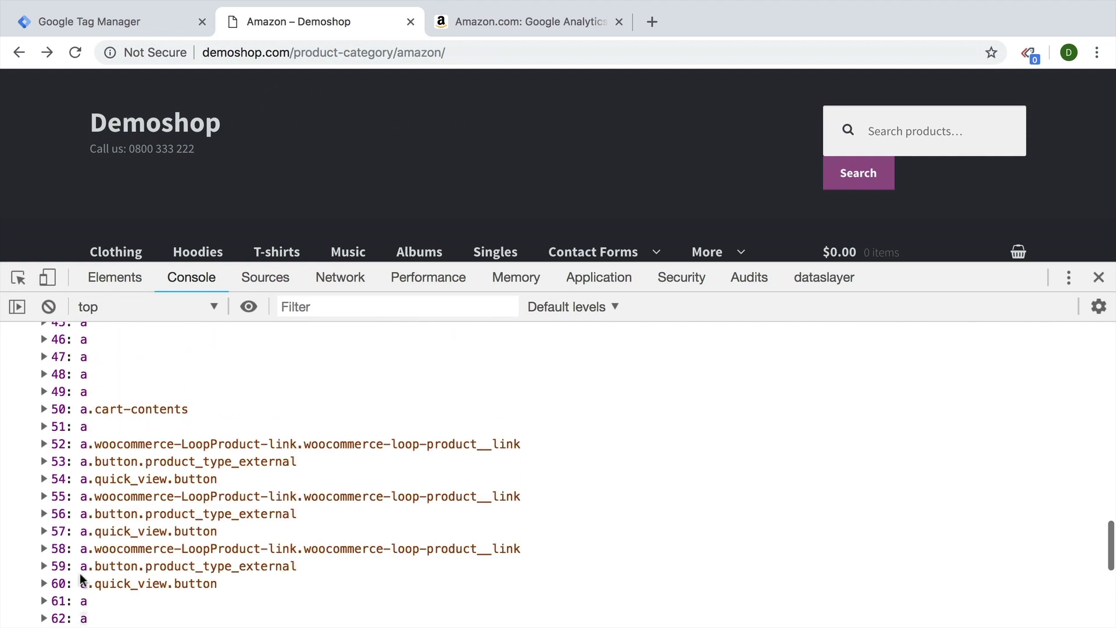
pyautogui.scroll(-5, 20, 177)
pyautogui.scroll(-1, 20, 177)
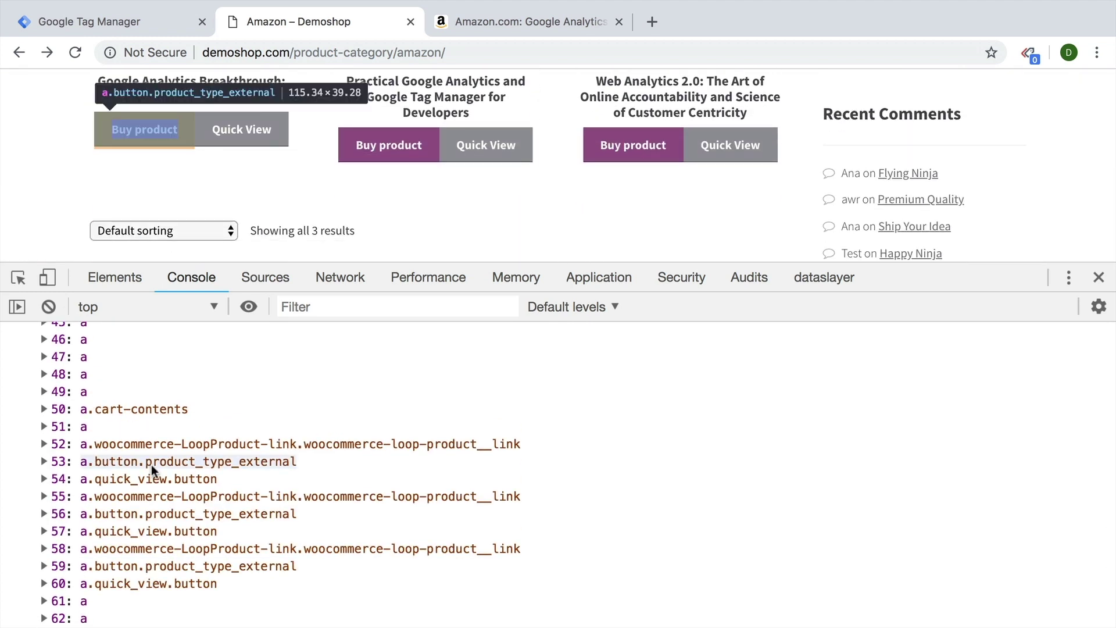
pyautogui.scroll(-5, 153, 471)
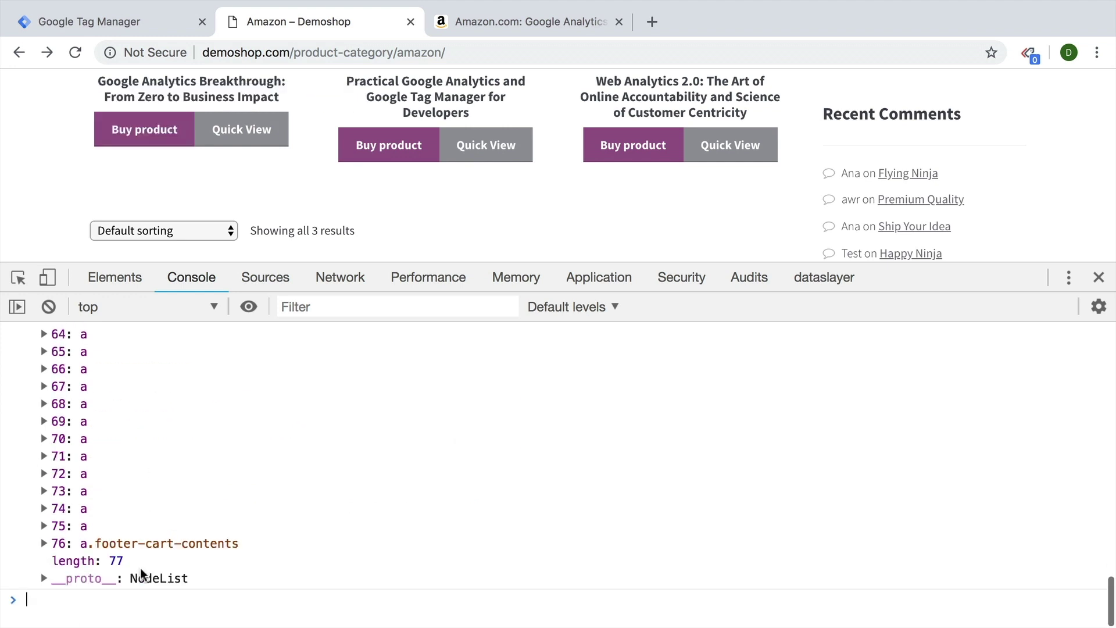
# Query links whose href equals the Amazon book URL copied from its tab, matching one element.
pyautogui.press('Up')
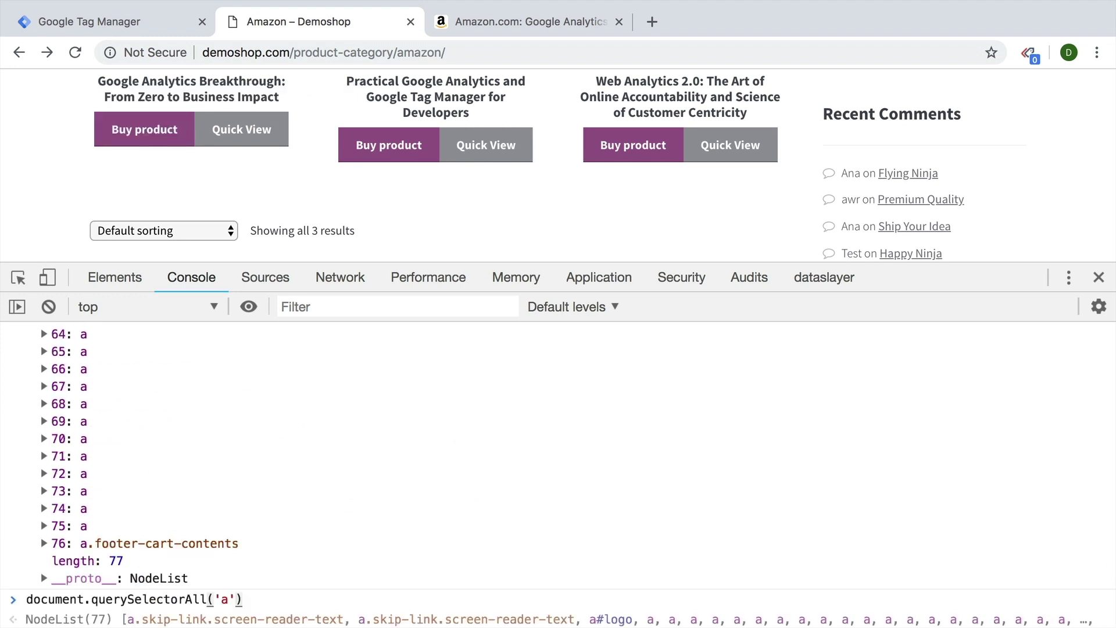
pyautogui.press('Left')
pyautogui.press('Left')
pyautogui.write('[')
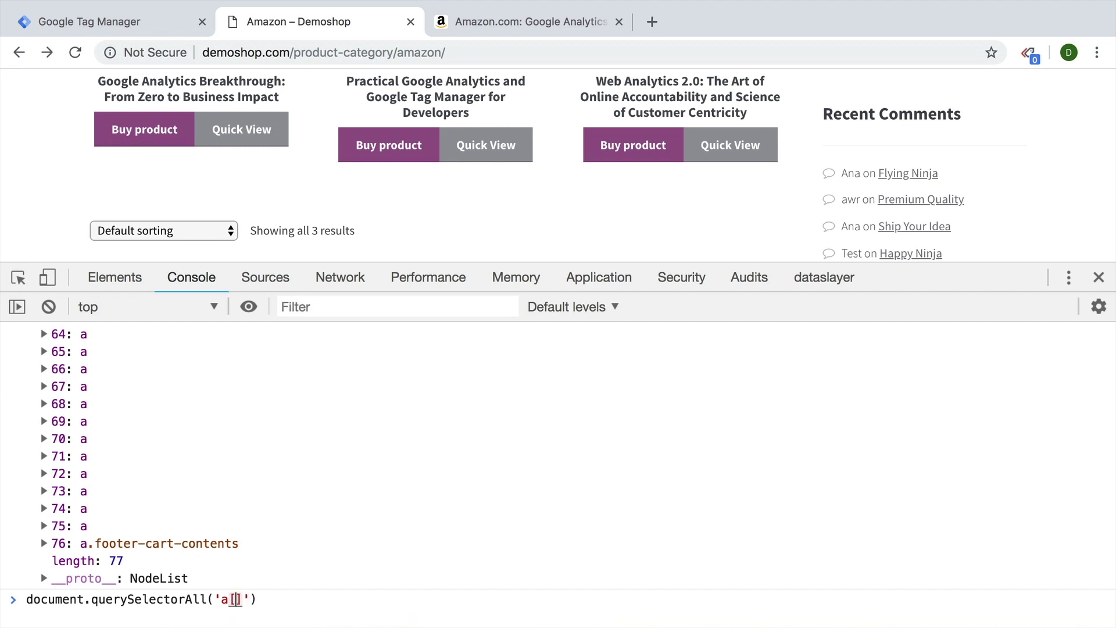
pyautogui.write('href')
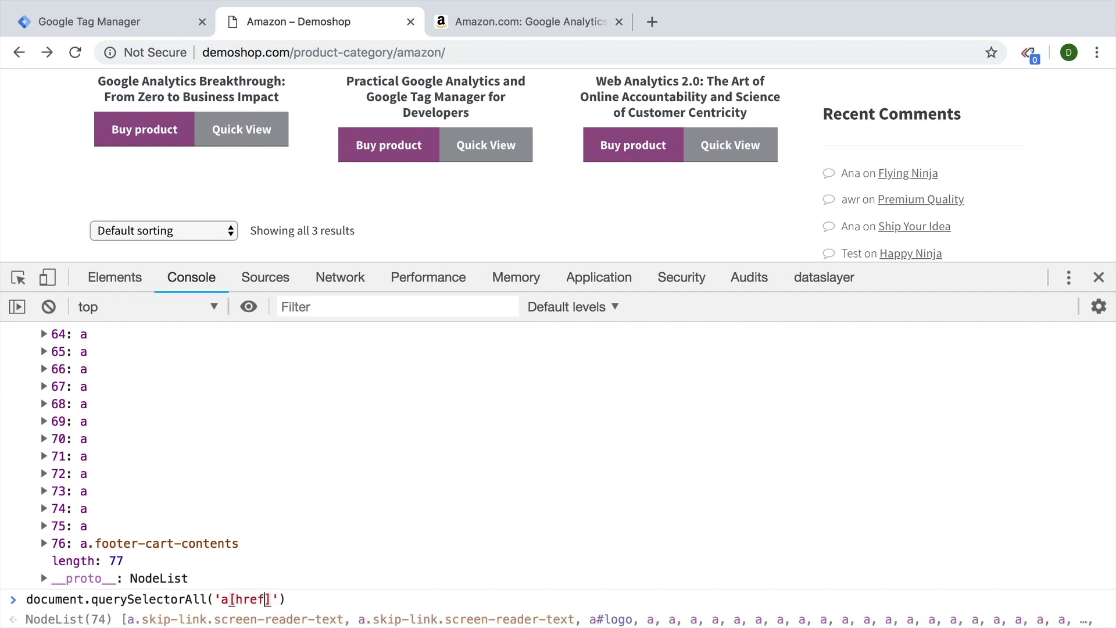
pyautogui.write('=')
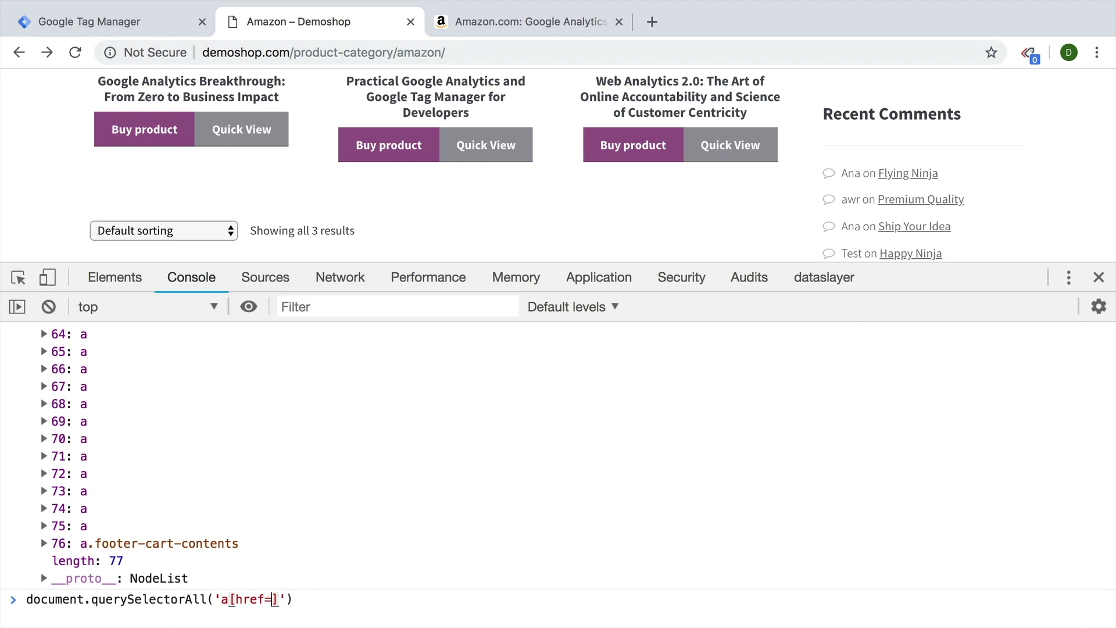
pyautogui.write('"')
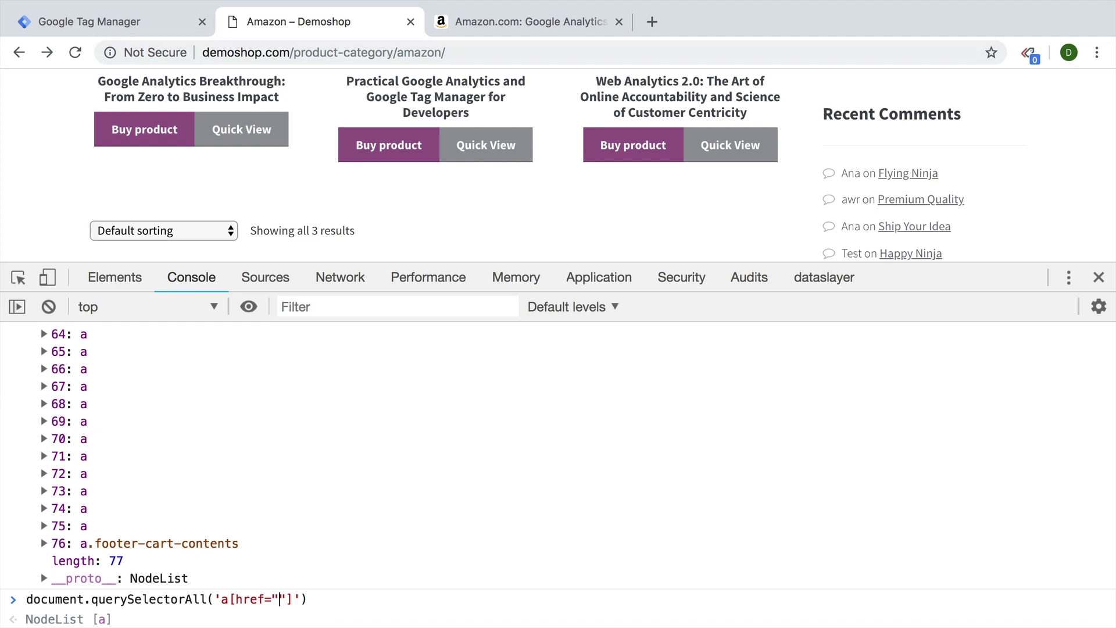
pyautogui.click(474, 28)
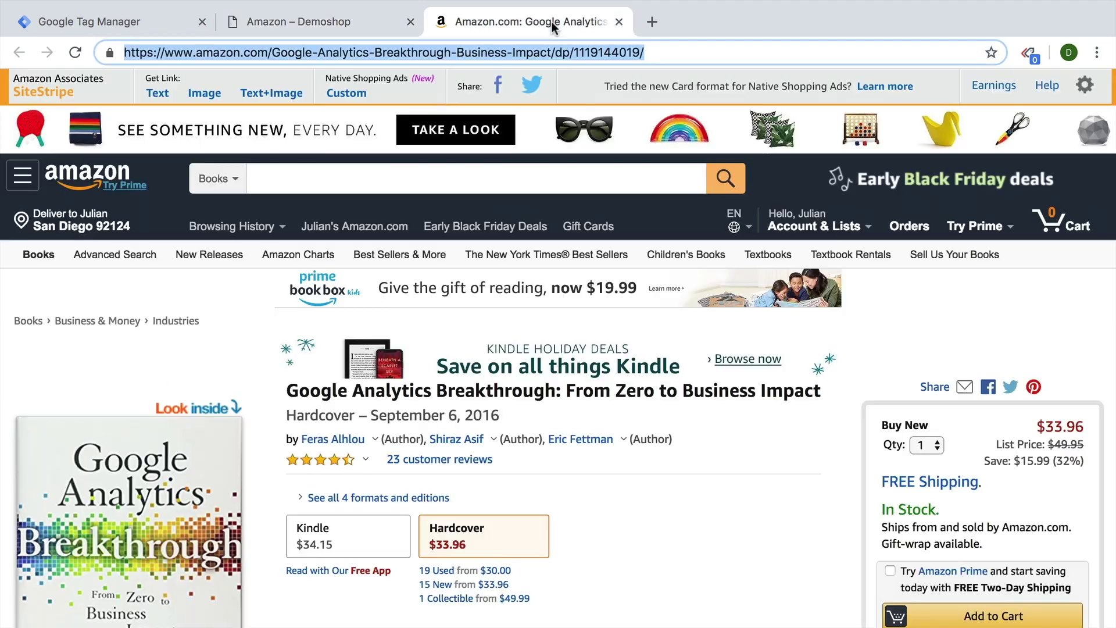
pyautogui.click(460, 50)
pyautogui.hotkey('ctrl', 'c')
pyautogui.click(323, 19)
pyautogui.hotkey('ctrl', 'v')
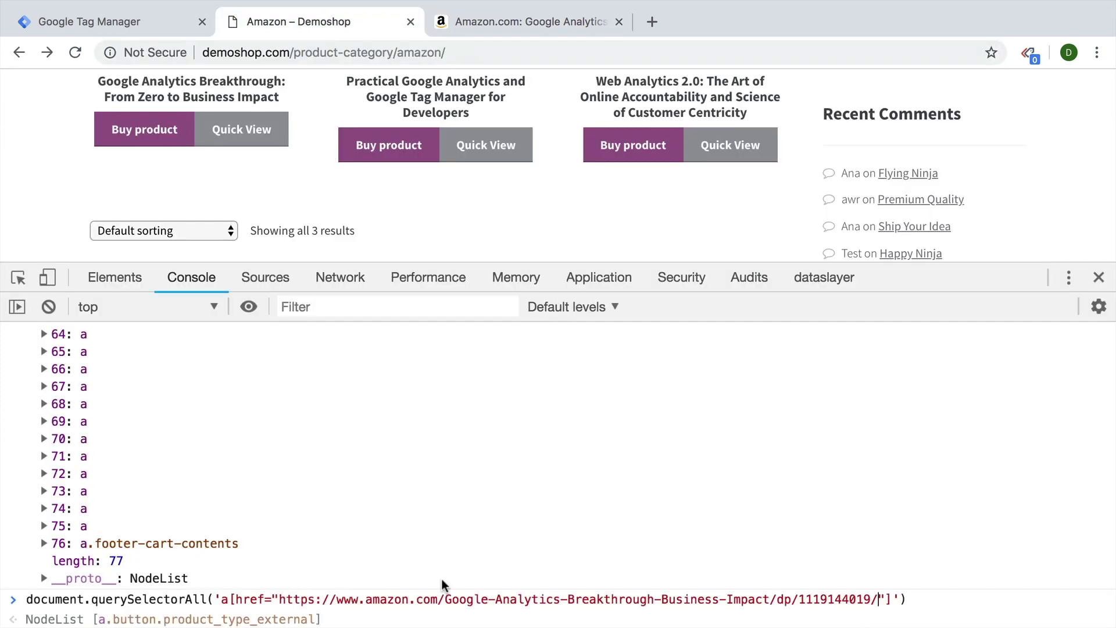
pyautogui.press('Return')
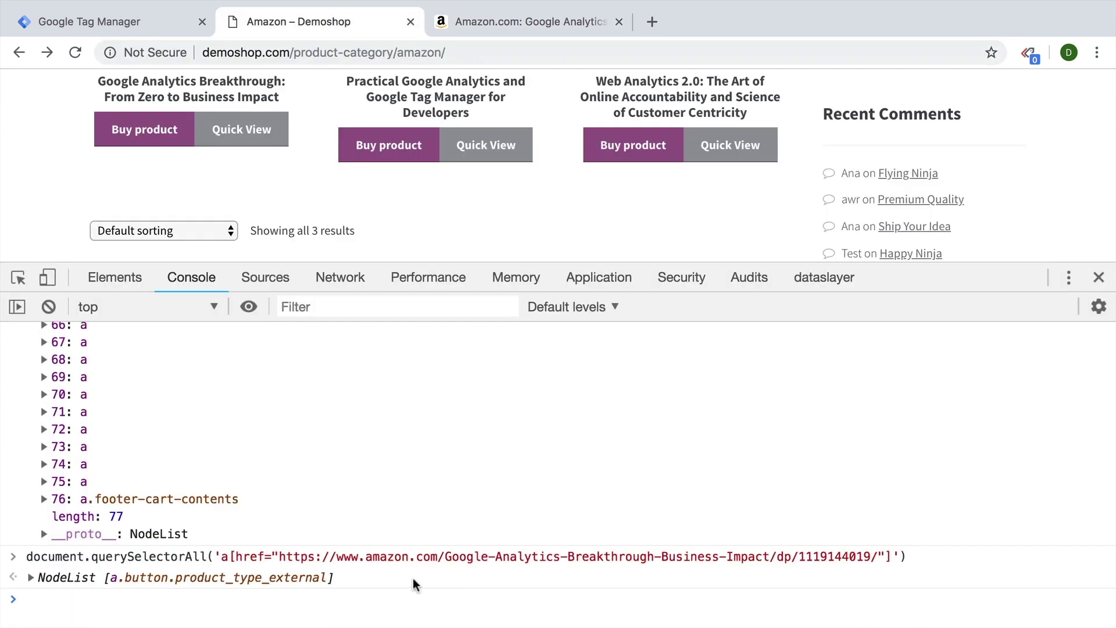
# Broaden the selector to href*='amazon' and expand the three matching Buy product links.
pyautogui.click(31, 578)
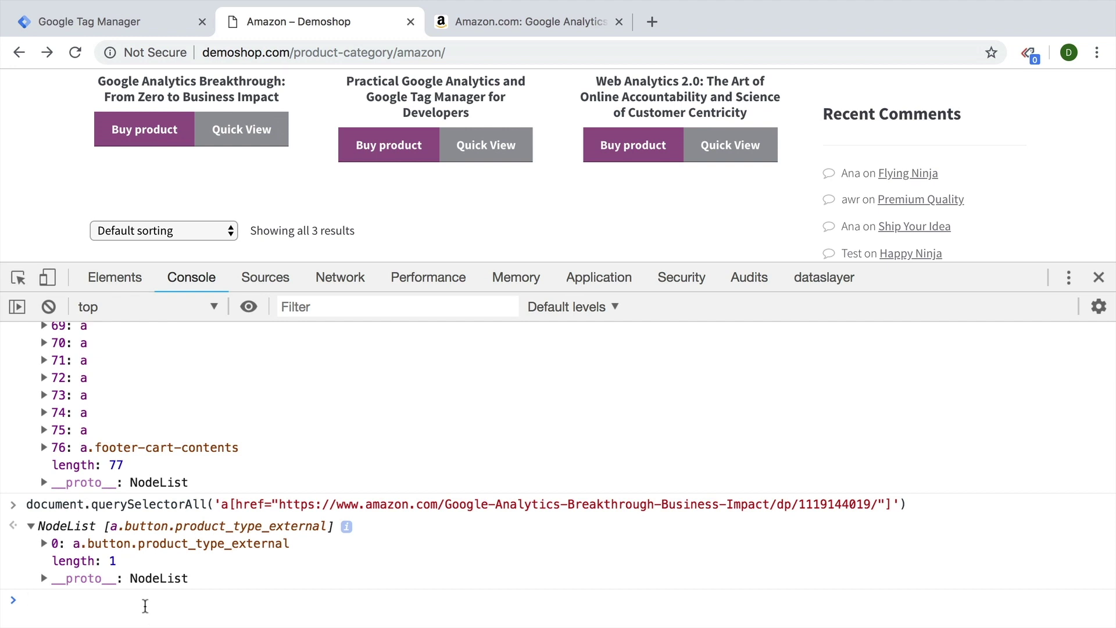
pyautogui.press('Up')
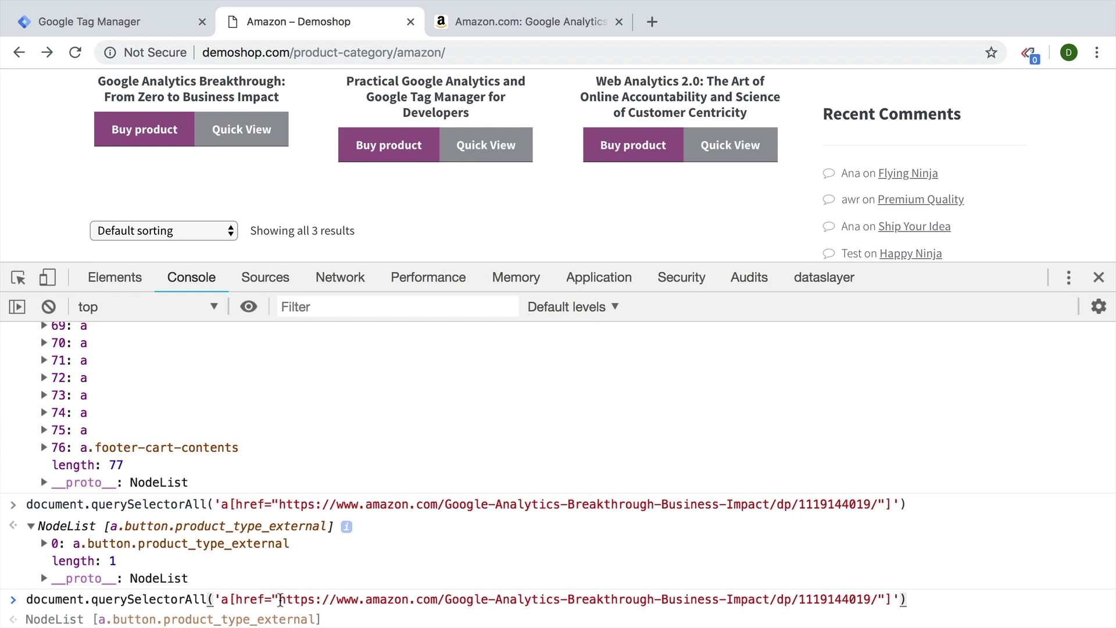
pyautogui.click(263, 600)
pyautogui.write('*')
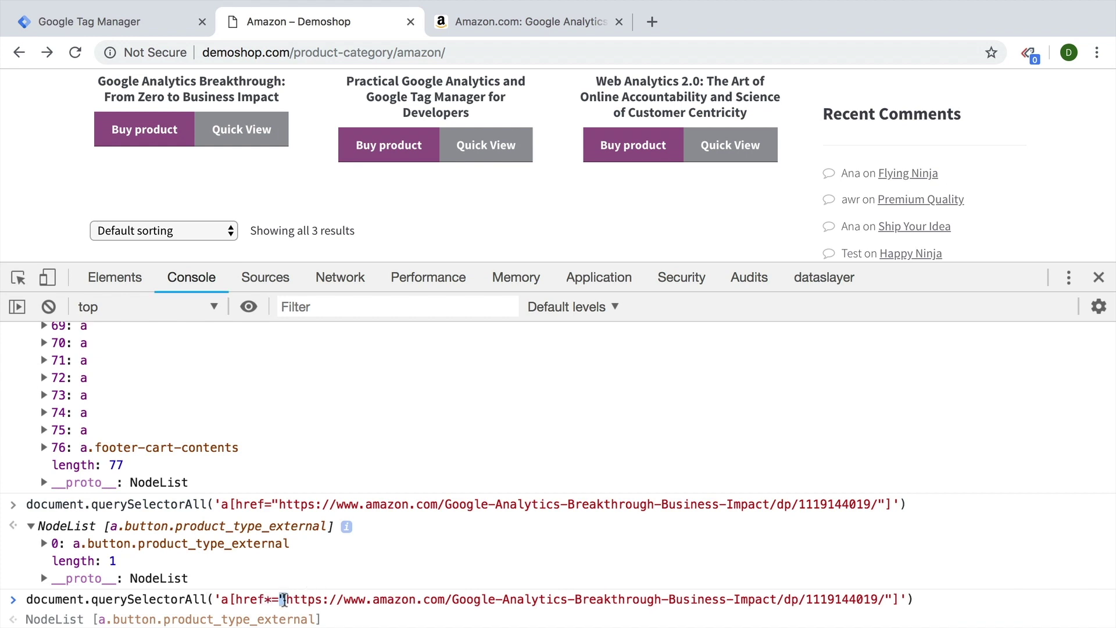
pyautogui.moveTo(285, 600); pyautogui.dragTo(374, 601)
pyautogui.press('BackSpace')
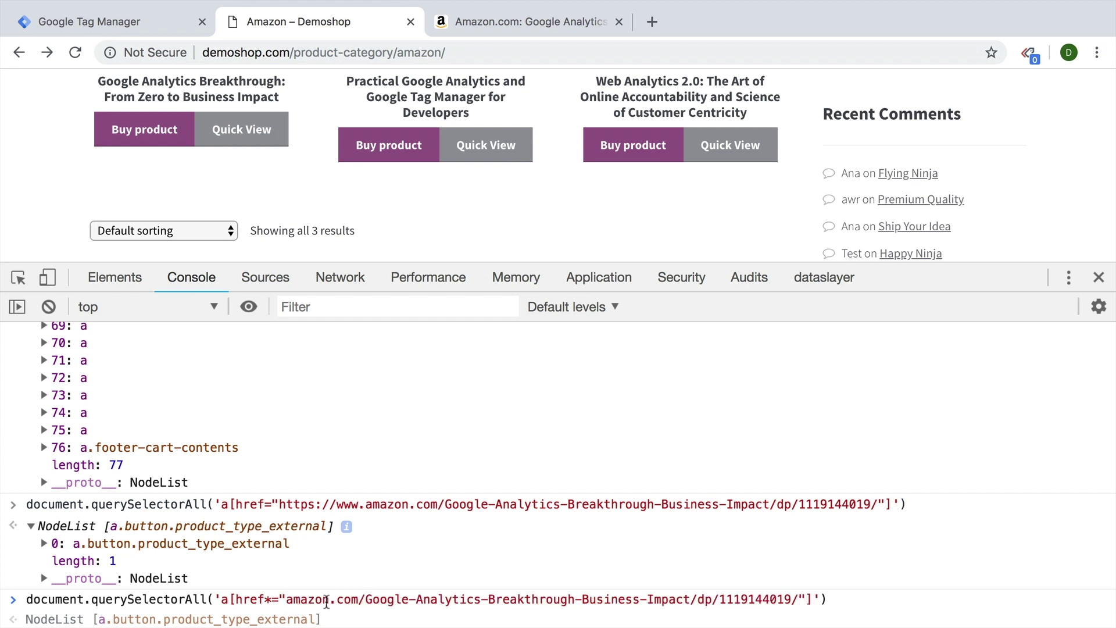
pyautogui.moveTo(331, 600); pyautogui.dragTo(808, 600)
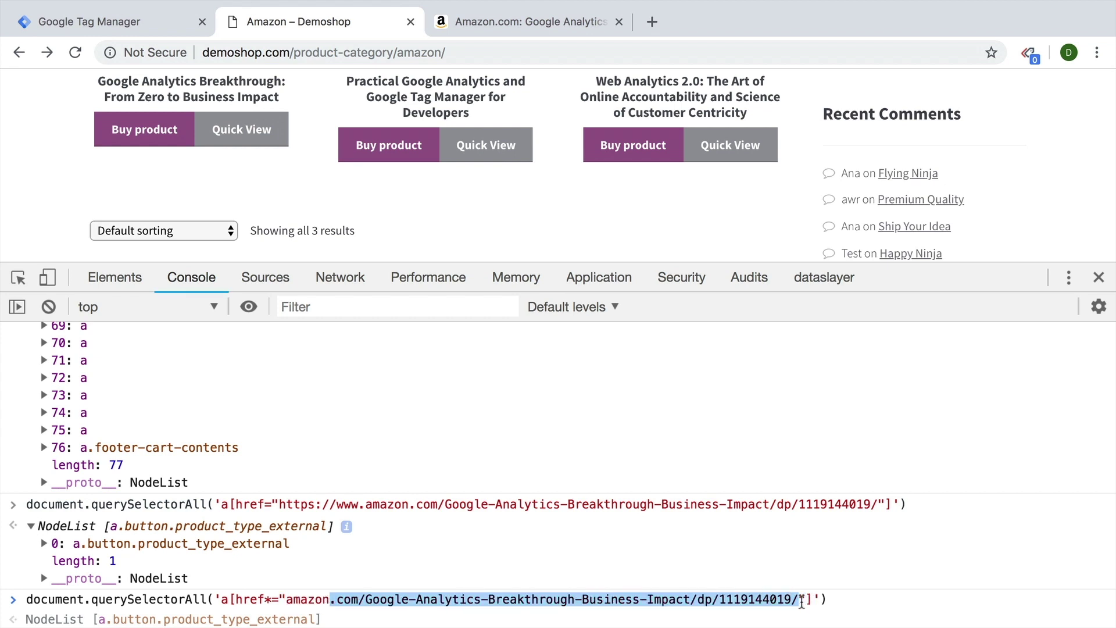
pyautogui.press('BackSpace')
pyautogui.press('Return')
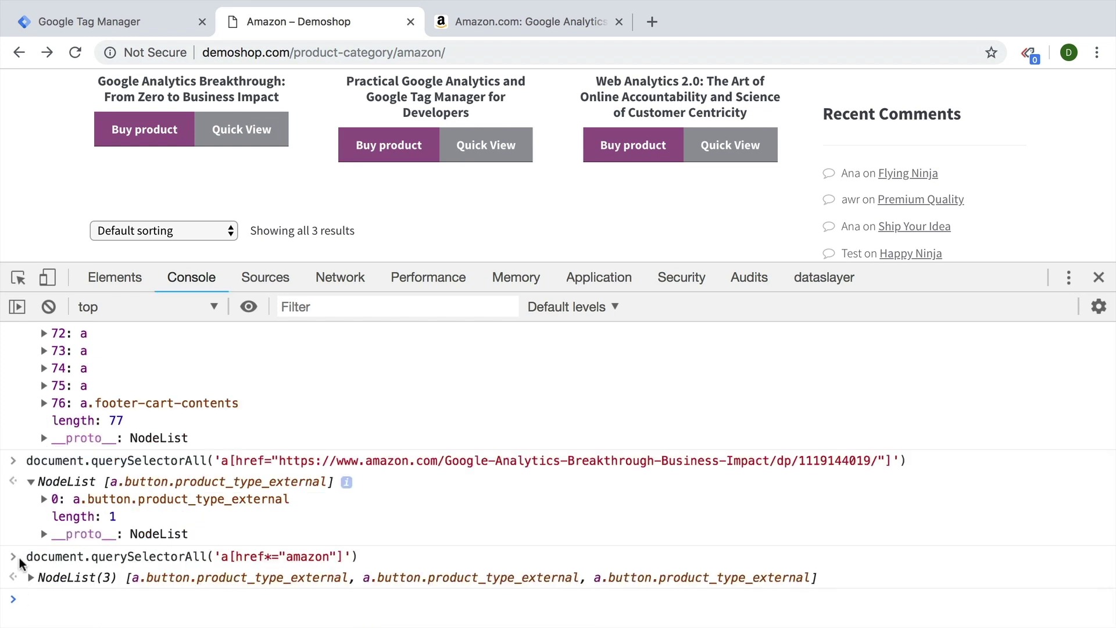
pyautogui.click(30, 577)
pyautogui.scroll(-1, 30, 583)
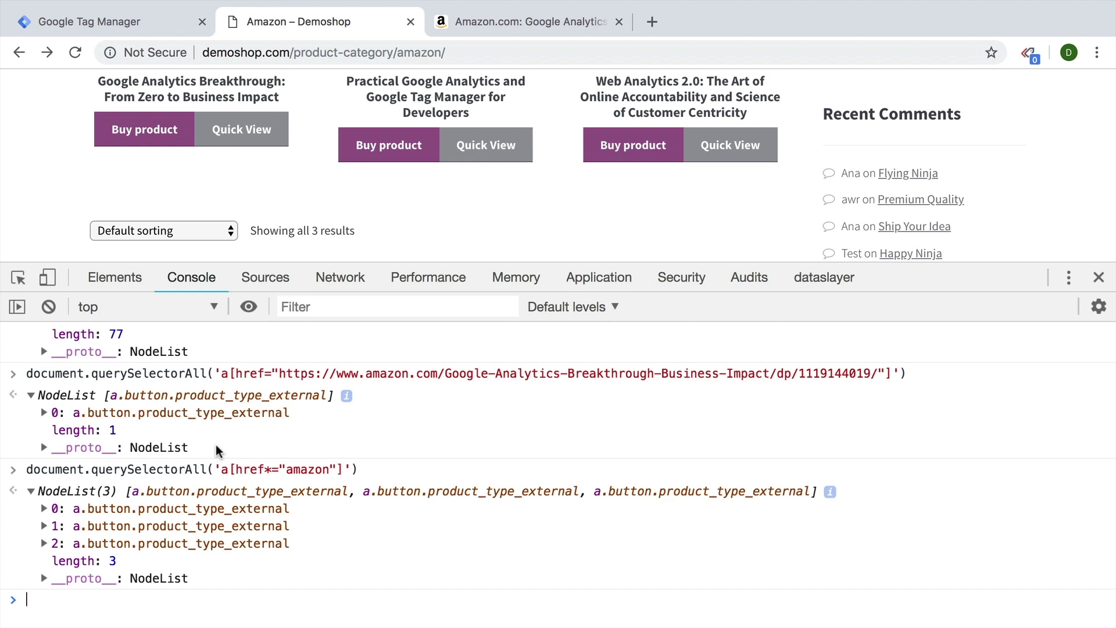
# Rerun the exact Amazon URL query, reveal its link in the markup, and return to the Console.
pyautogui.press('Up')
pyautogui.press('Up')
pyautogui.press('Return')
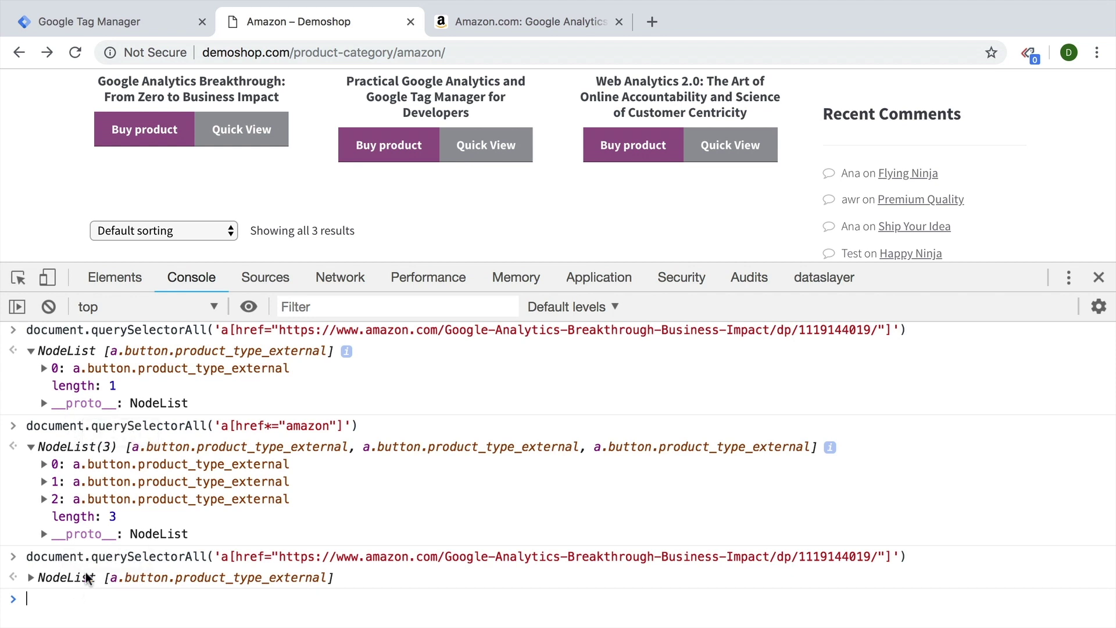
pyautogui.click(53, 580)
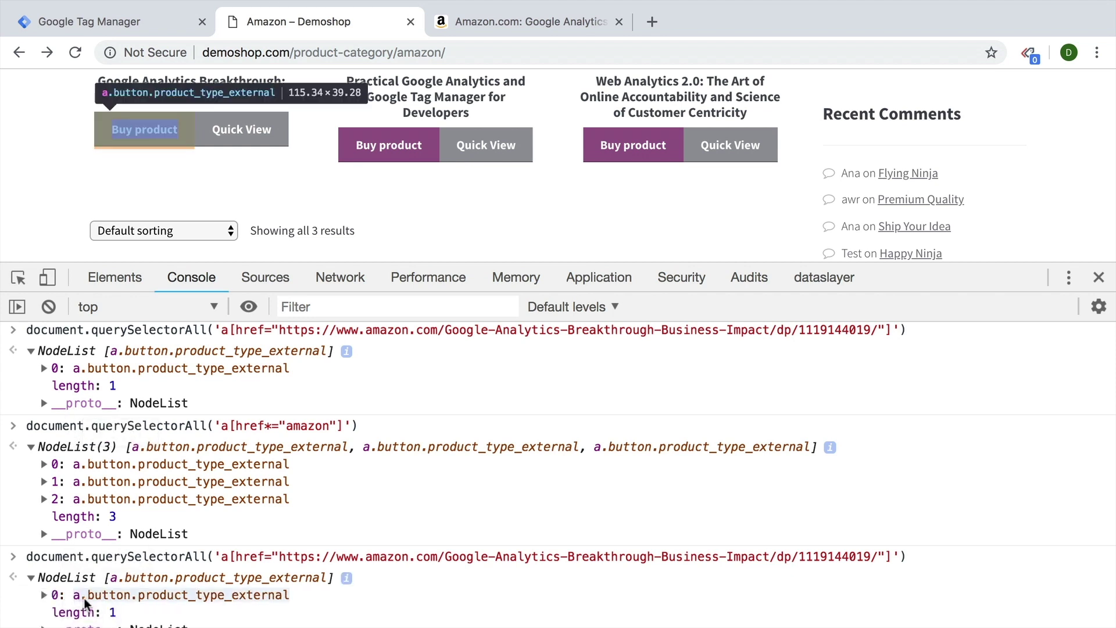
pyautogui.click(85, 602)
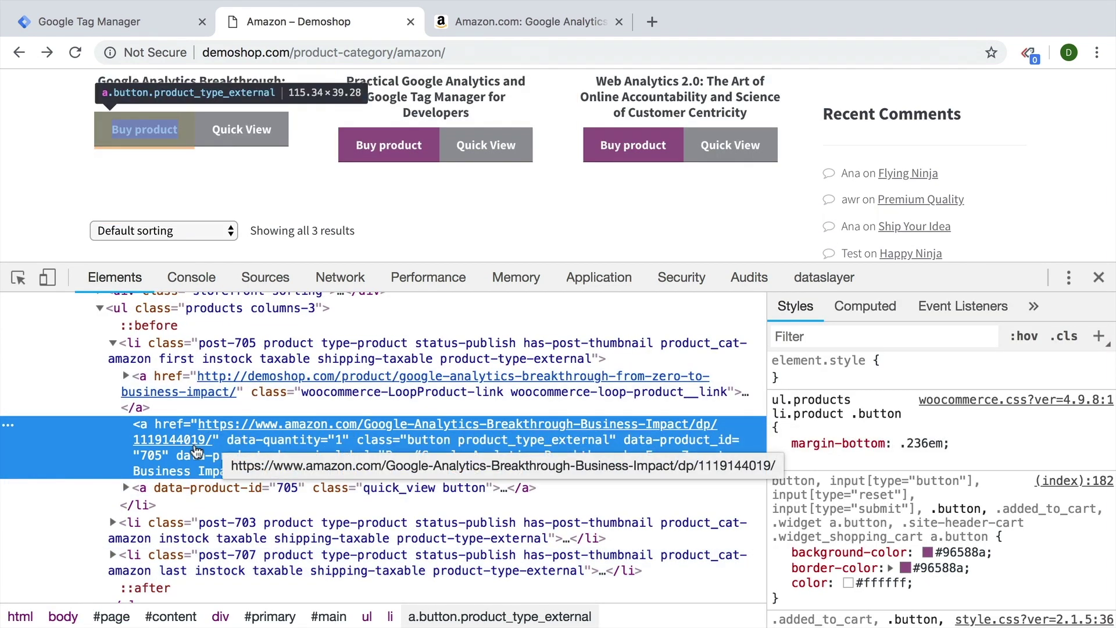
pyautogui.click(187, 286)
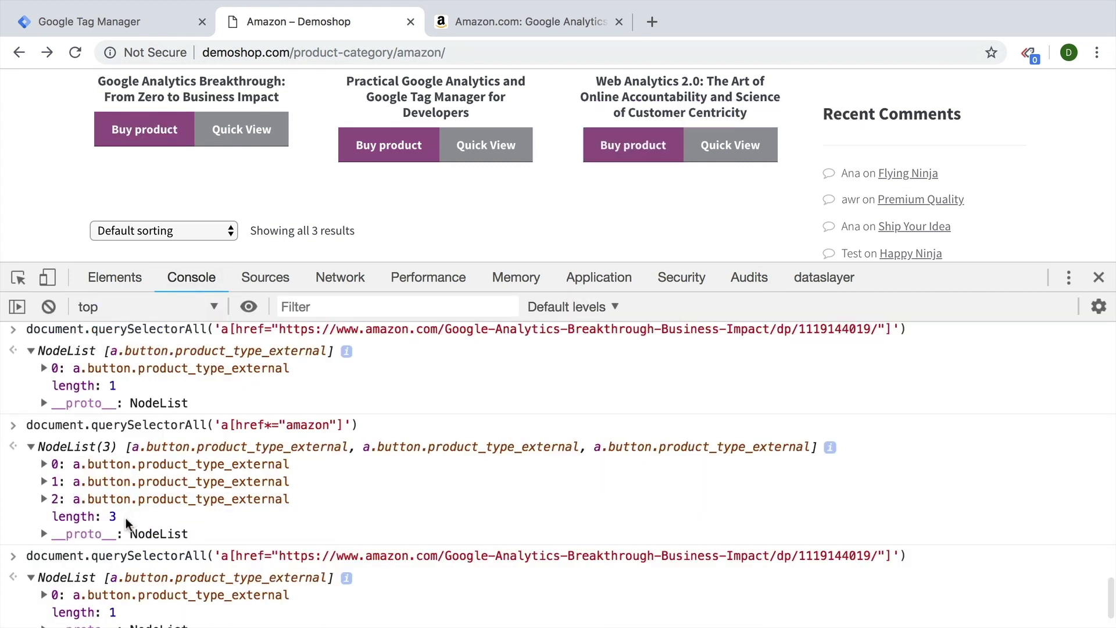
pyautogui.scroll(-1, 131, 519)
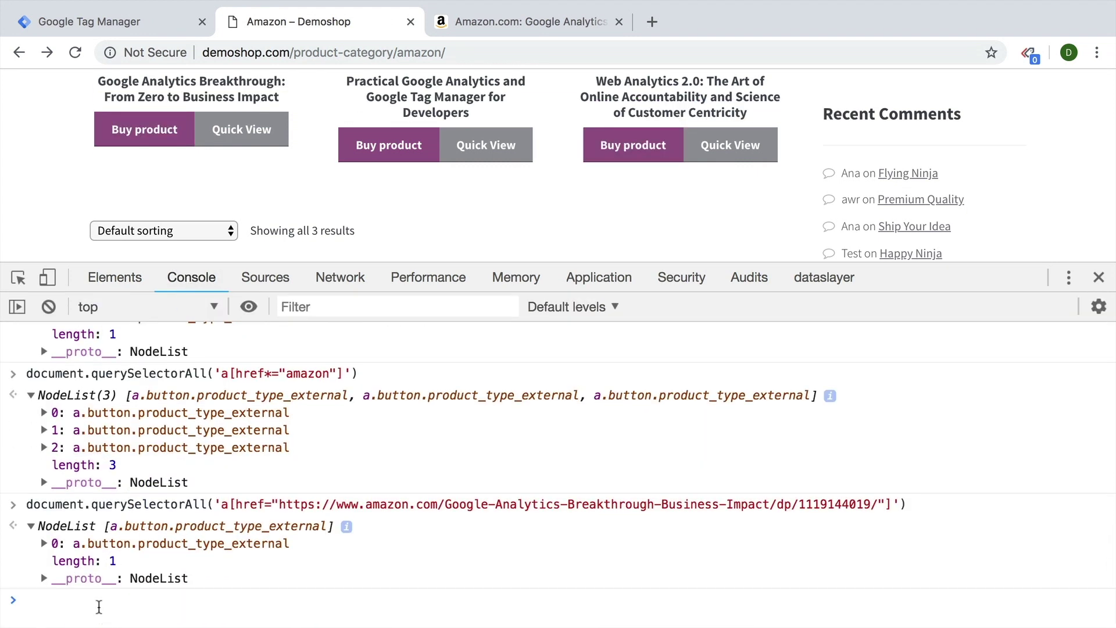
# Append .getAttribute('href') to the link query, producing a 'getAttribute is not a function' TypeError.
pyautogui.press('Up')
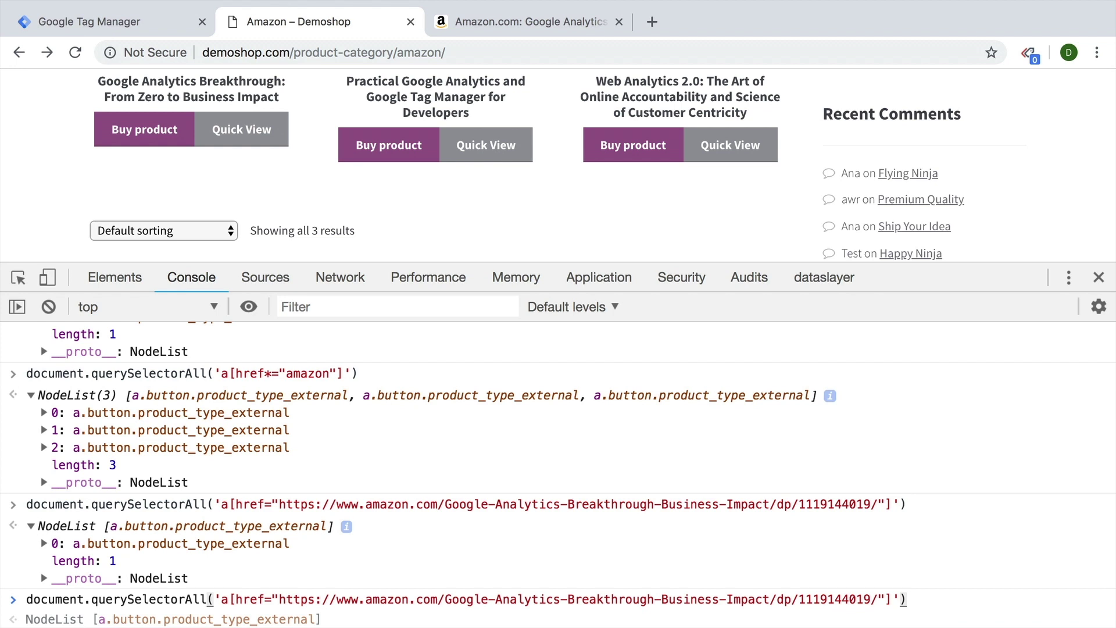
pyautogui.write('.')
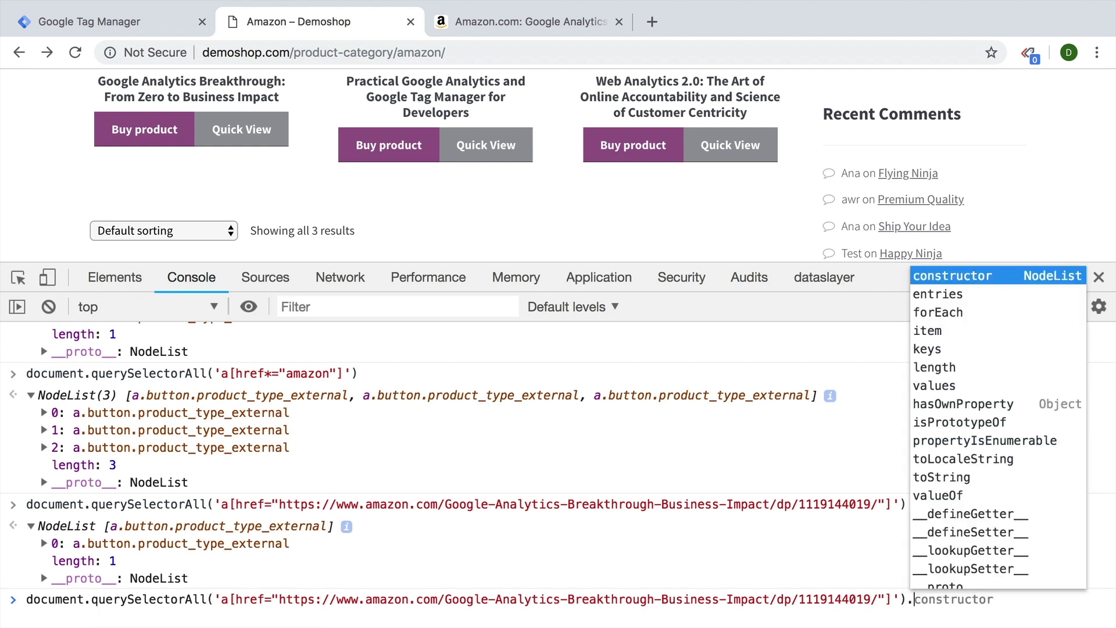
pyautogui.write('get')
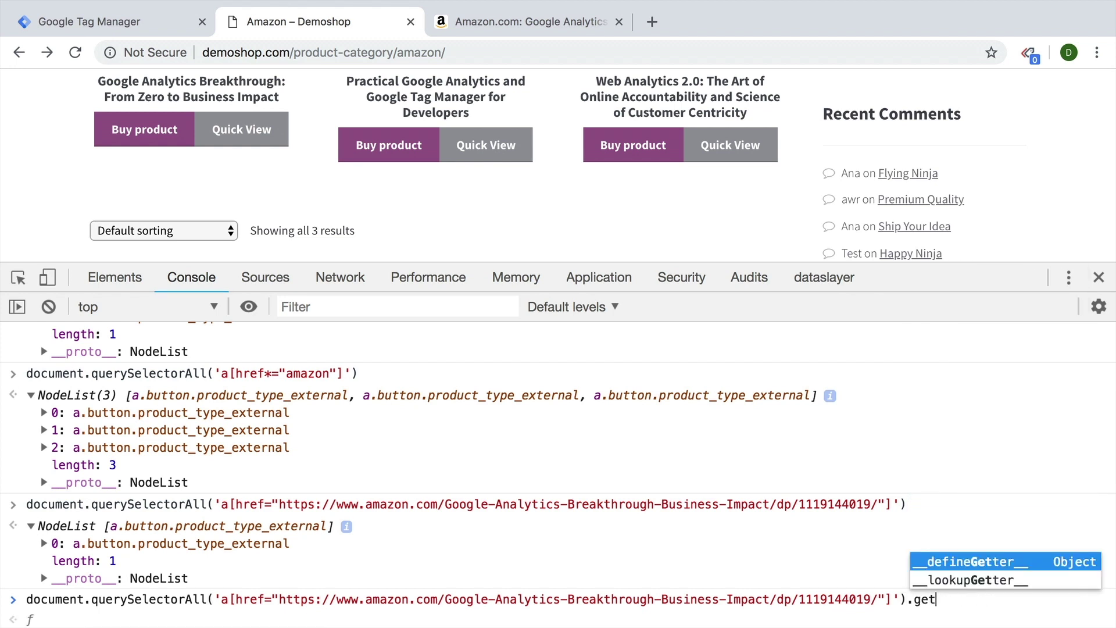
pyautogui.write('Attribute')
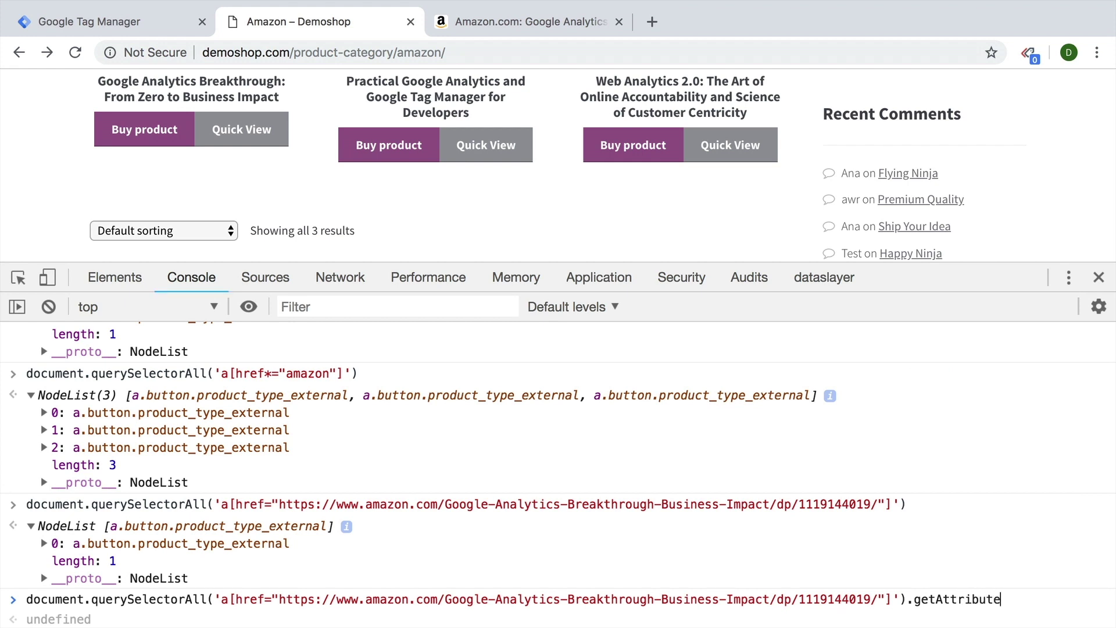
pyautogui.write("()'")
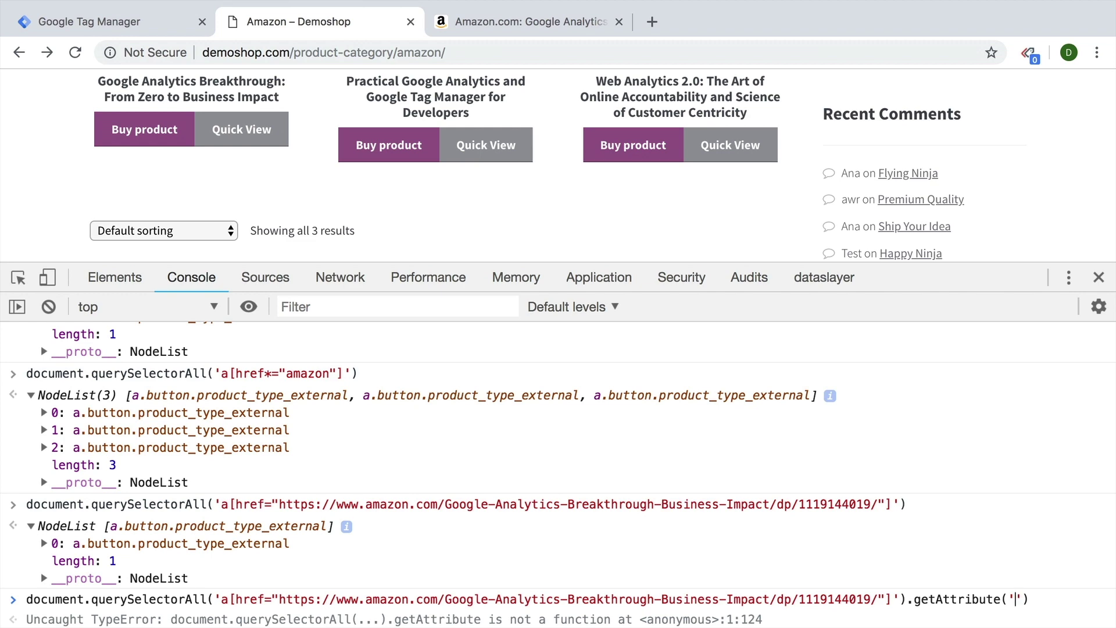
pyautogui.write('href')
pyautogui.press('Return')
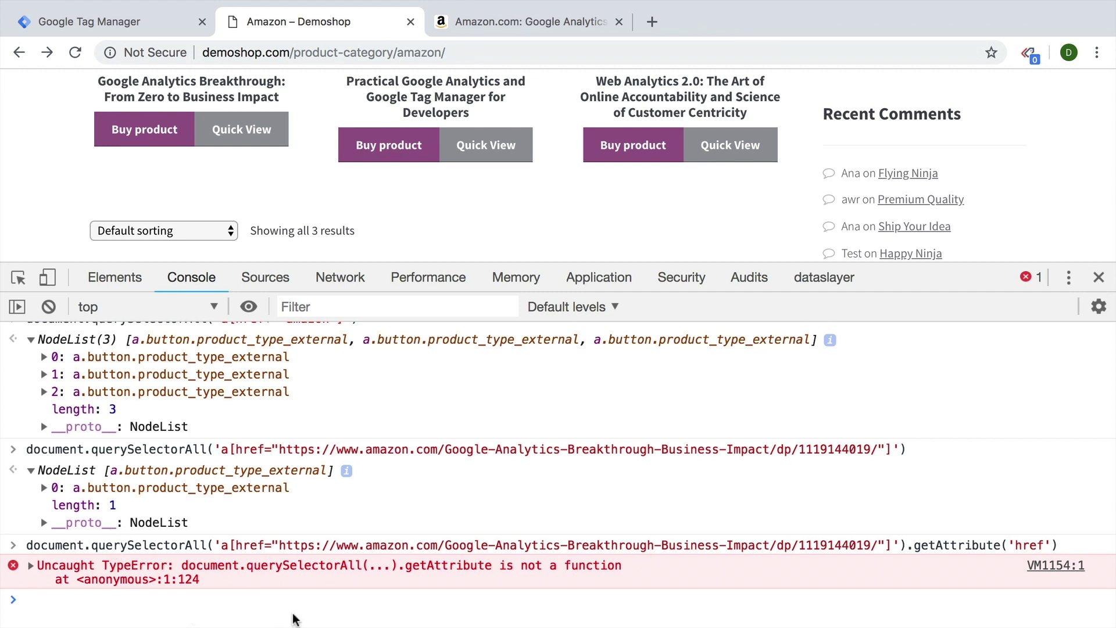
pyautogui.press('Up')
# Print the first matched link with [0], then read its href to get the Amazon book URL.
pyautogui.press('BackSpace')
pyautogui.press('BackSpace')
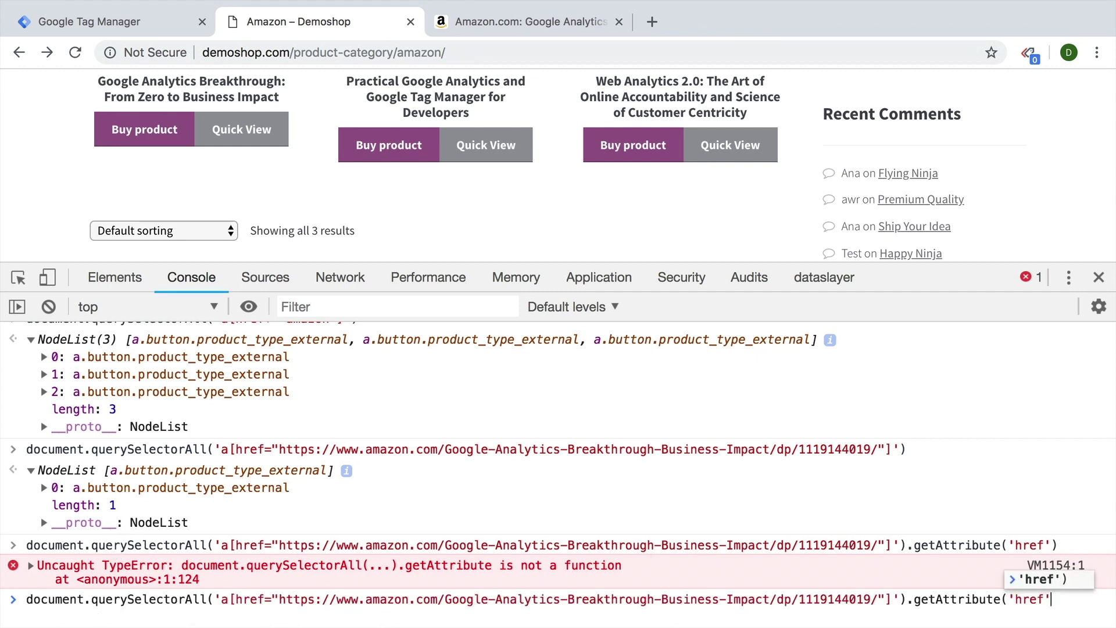
pyautogui.press('BackSpace')
pyautogui.press('BackSpace')
pyautogui.press('BackSpace')
pyautogui.press('BackSpace')
pyautogui.press('BackSpace')
pyautogui.press('BackSpace')
pyautogui.press('BackSpace')
pyautogui.press('BackSpace')
pyautogui.press('BackSpace')
pyautogui.press('BackSpace')
pyautogui.write('[0]')
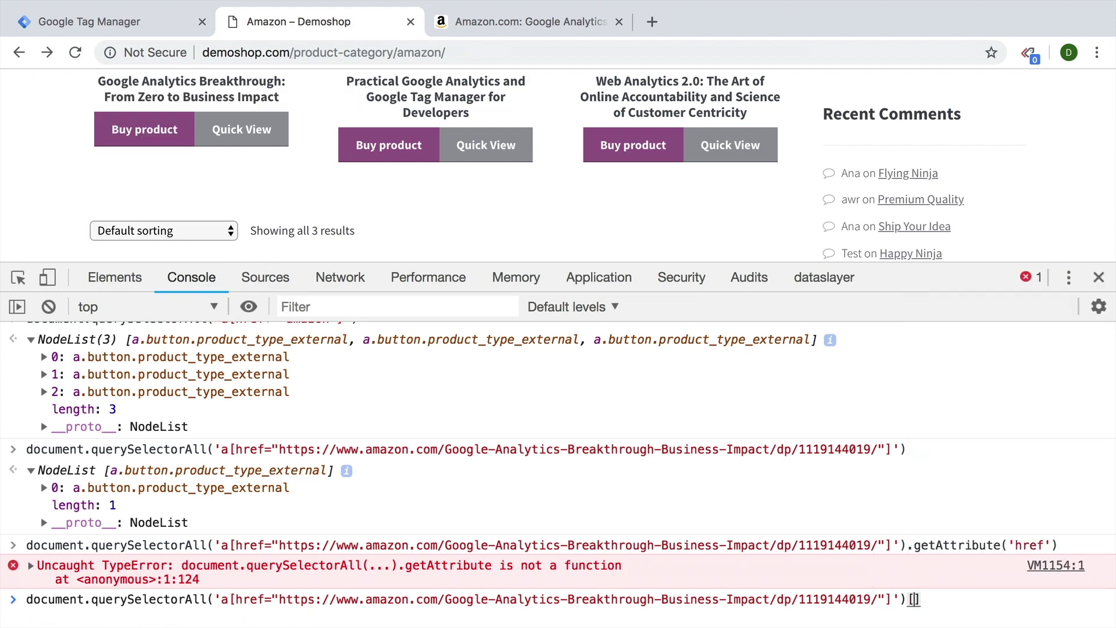
pyautogui.press('Return')
pyautogui.press('Up')
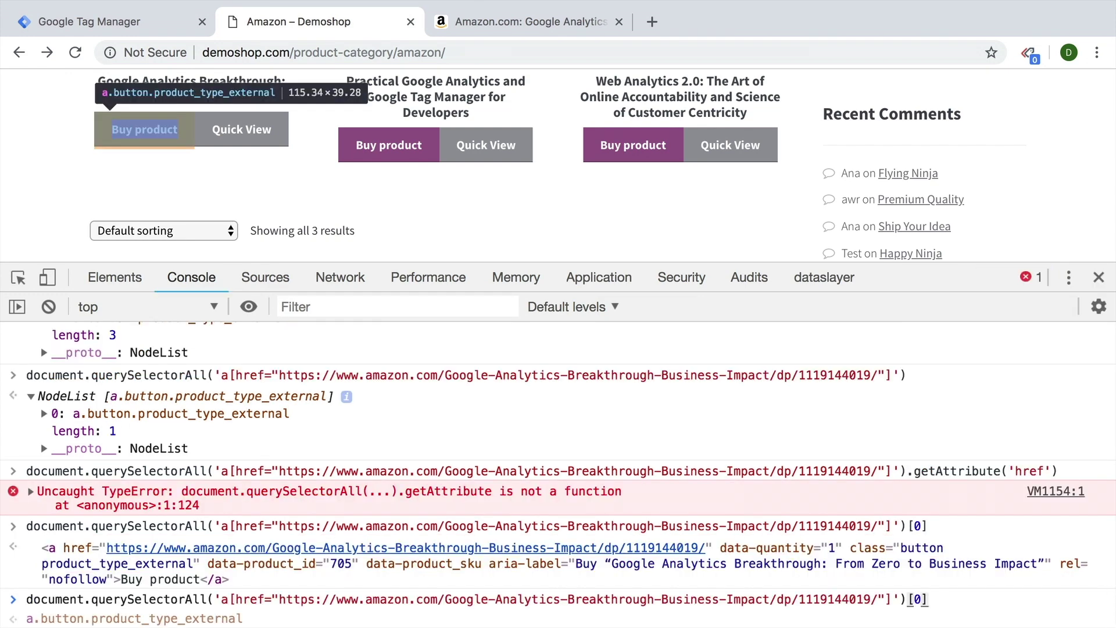
pyautogui.write('.get')
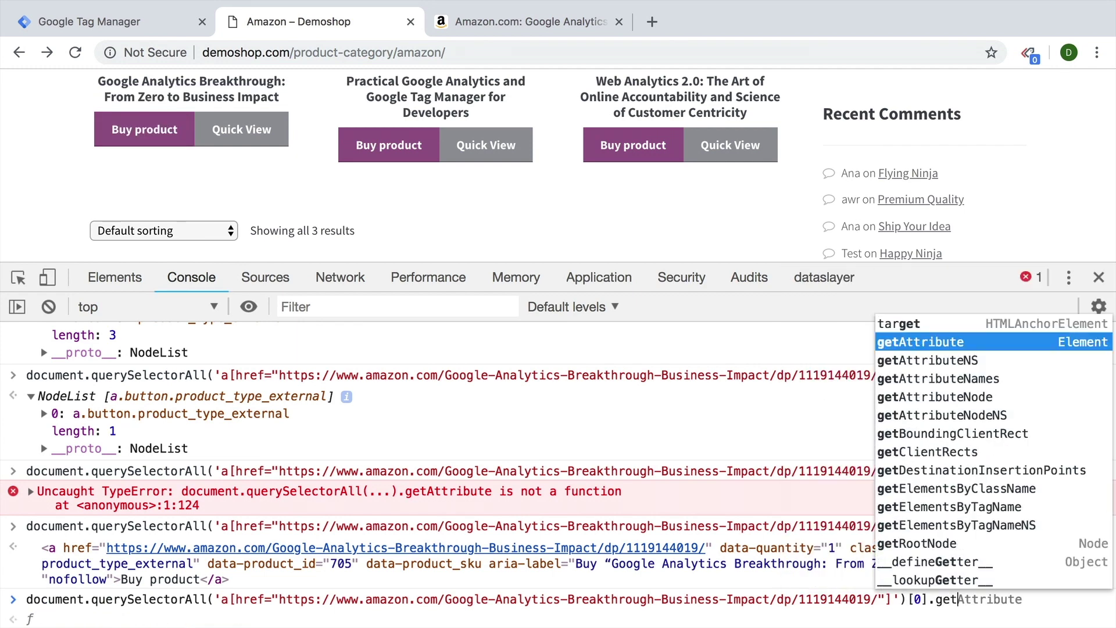
pyautogui.write("Attribute('")
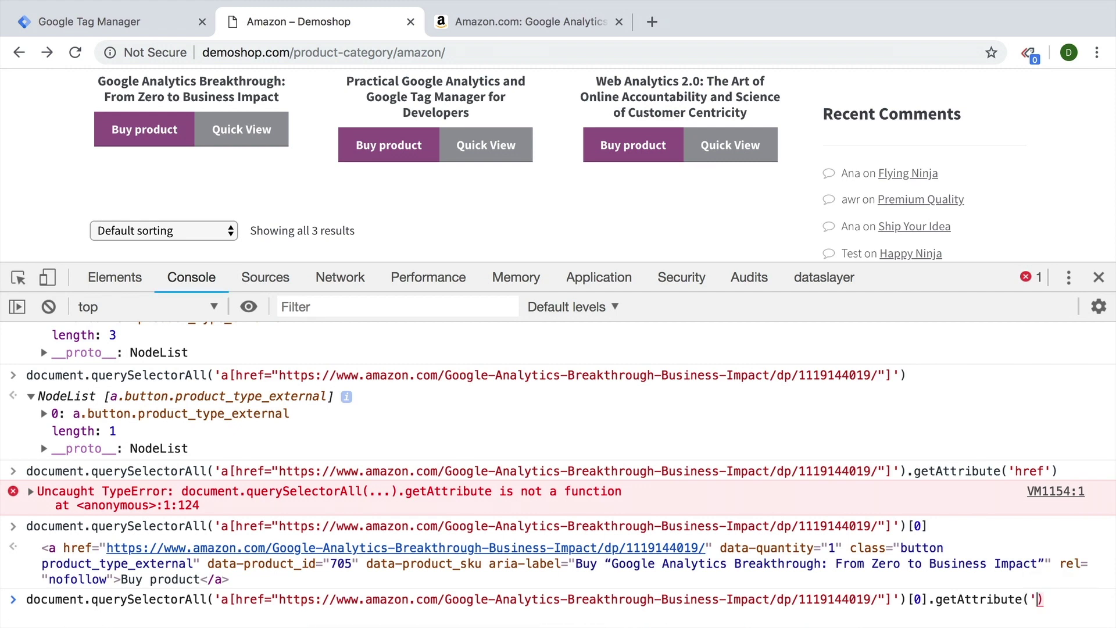
pyautogui.write('href')
pyautogui.press('Return')
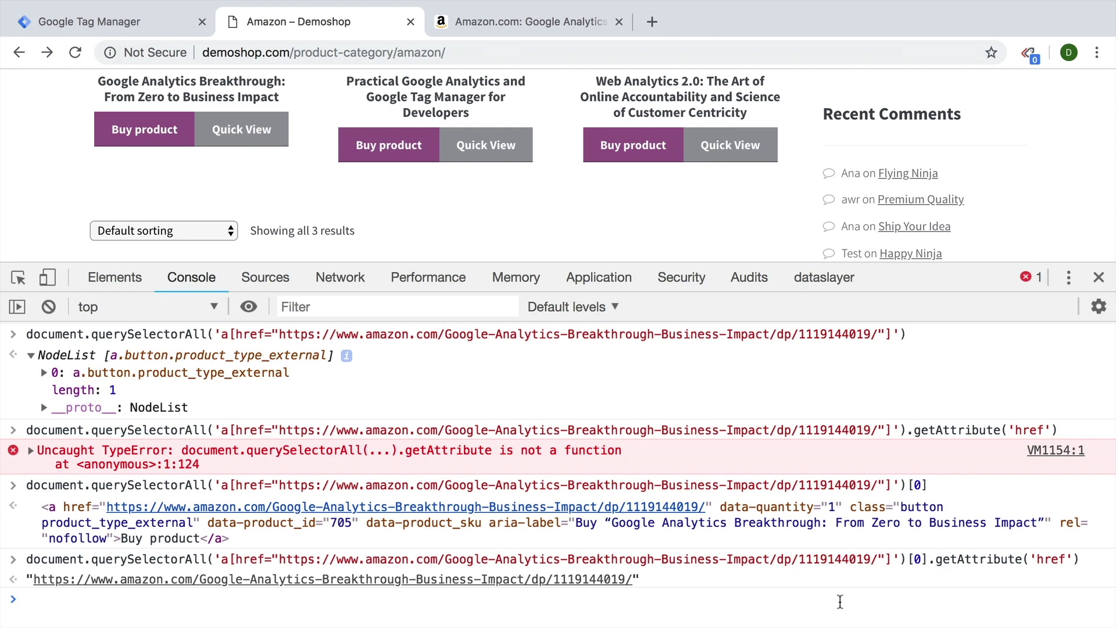
# Run setAttribute('href', 'test') on the first Buy product link.
pyautogui.press('Up')
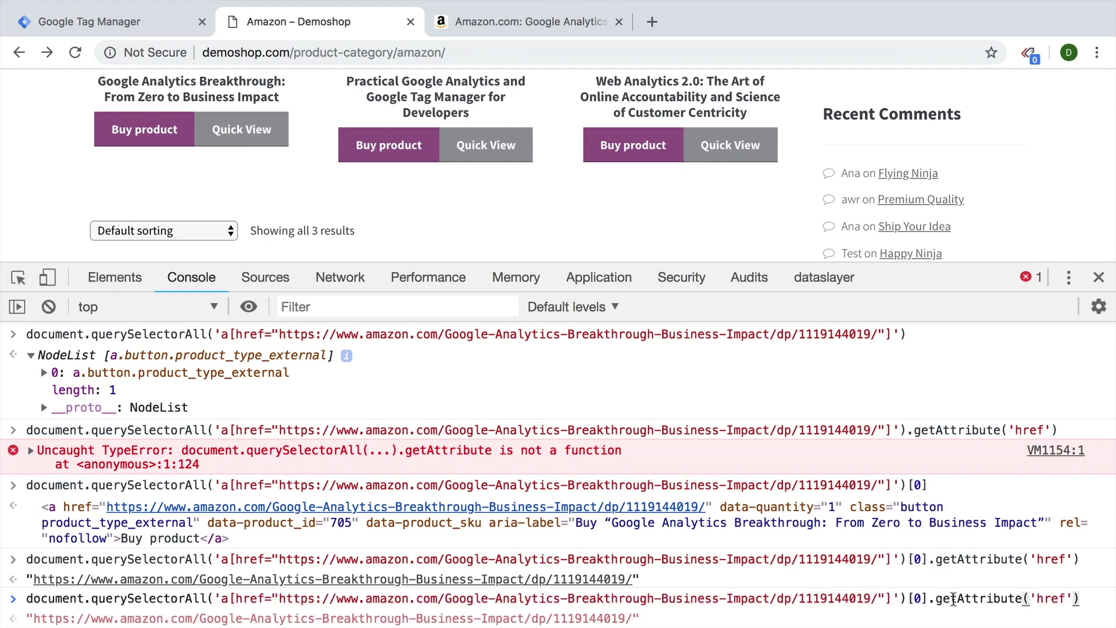
pyautogui.click(959, 599)
pyautogui.press('BackSpace')
pyautogui.press('BackSpace')
pyautogui.press('BackSpace')
pyautogui.write('s')
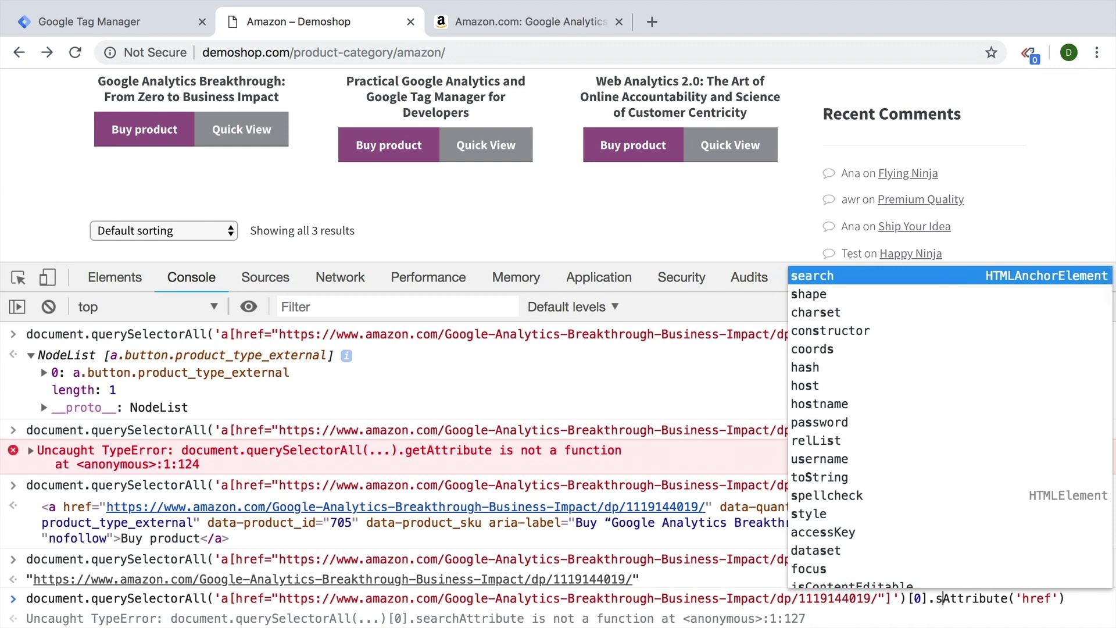
pyautogui.write('et')
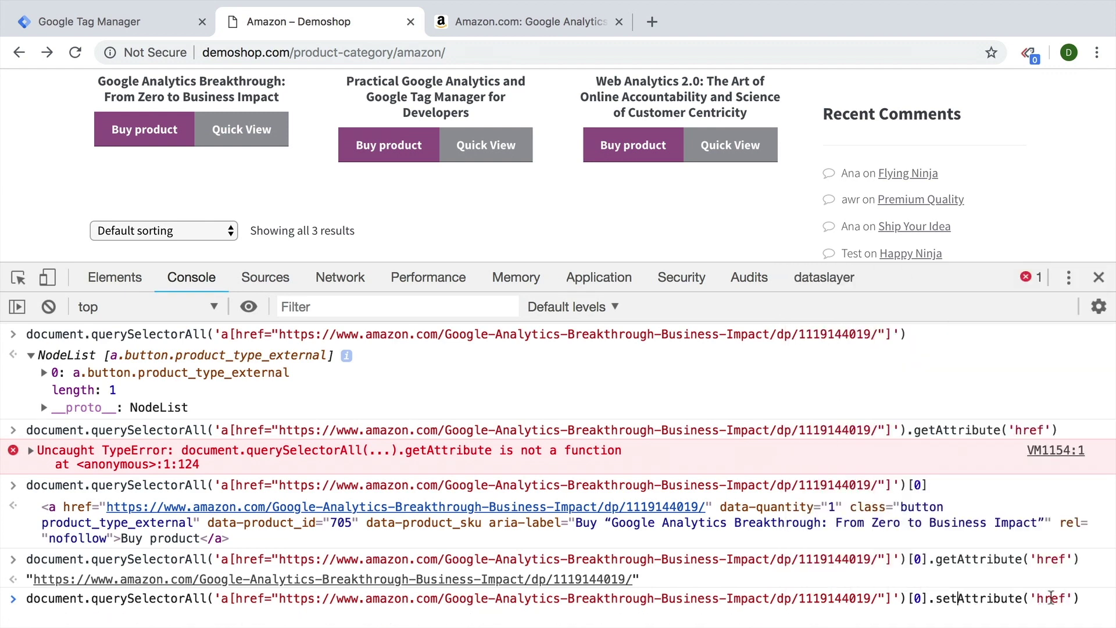
pyautogui.click(1076, 599)
pyautogui.write(", 't")
pyautogui.write("est'")
pyautogui.press('Return')
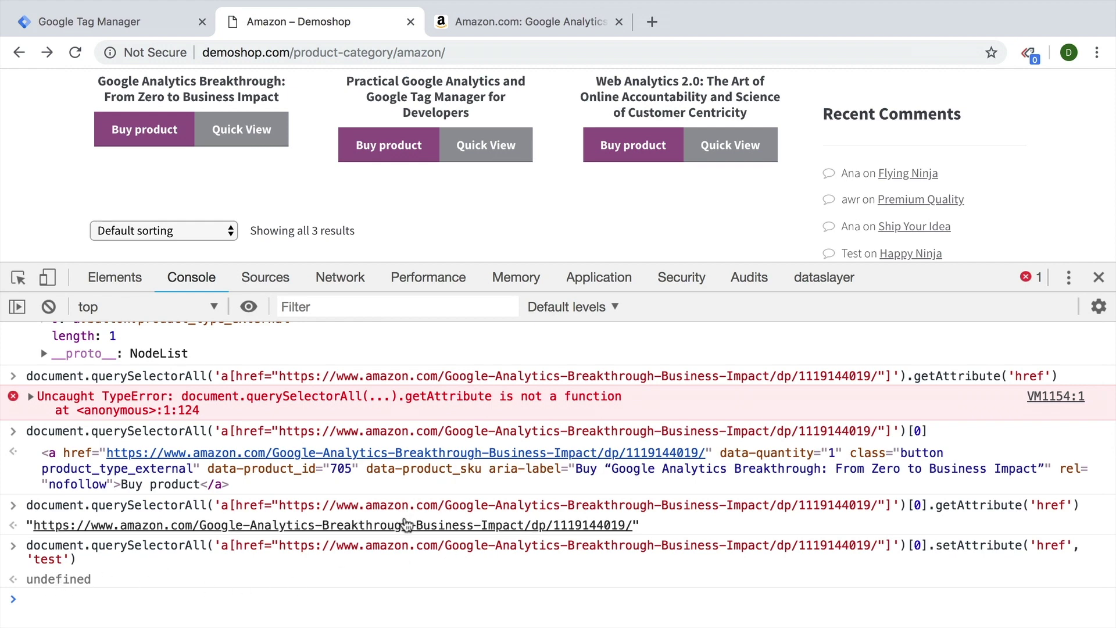
# Follow the modified link to the 'test' 404 page, then go back to the Amazon category page.
pyautogui.click(114, 277)
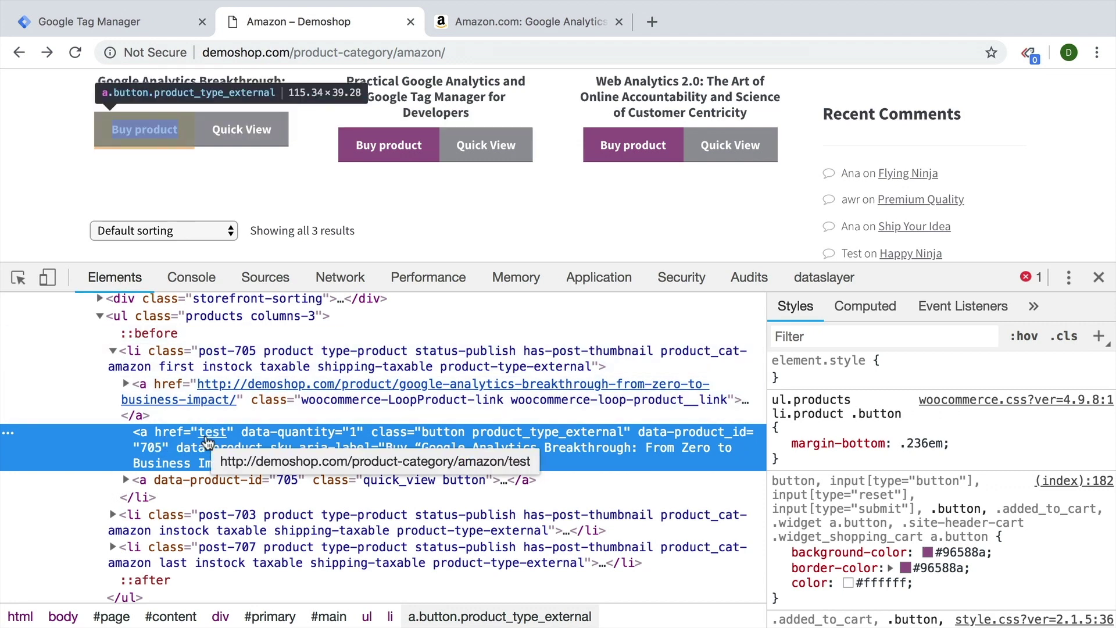
pyautogui.click(135, 128)
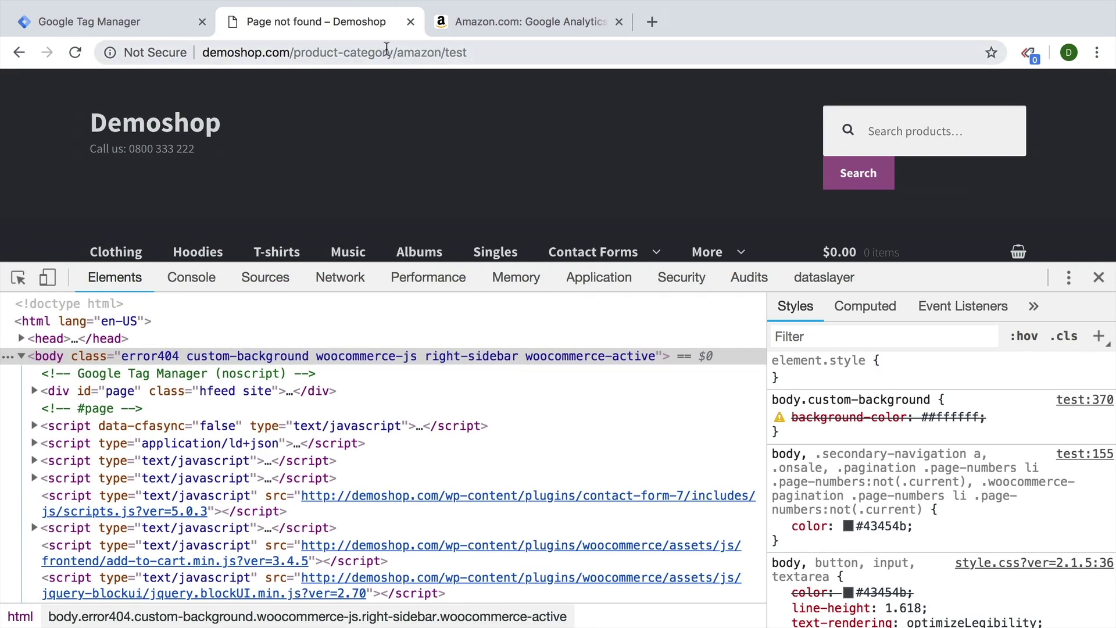
pyautogui.moveTo(449, 54); pyautogui.dragTo(502, 54)
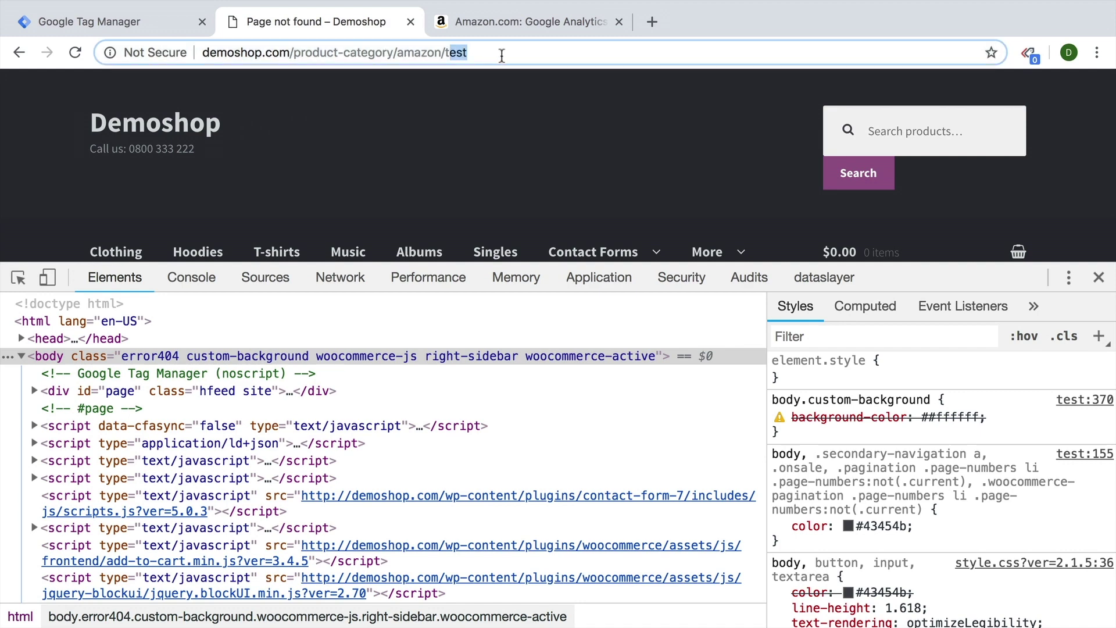
pyautogui.click(20, 52)
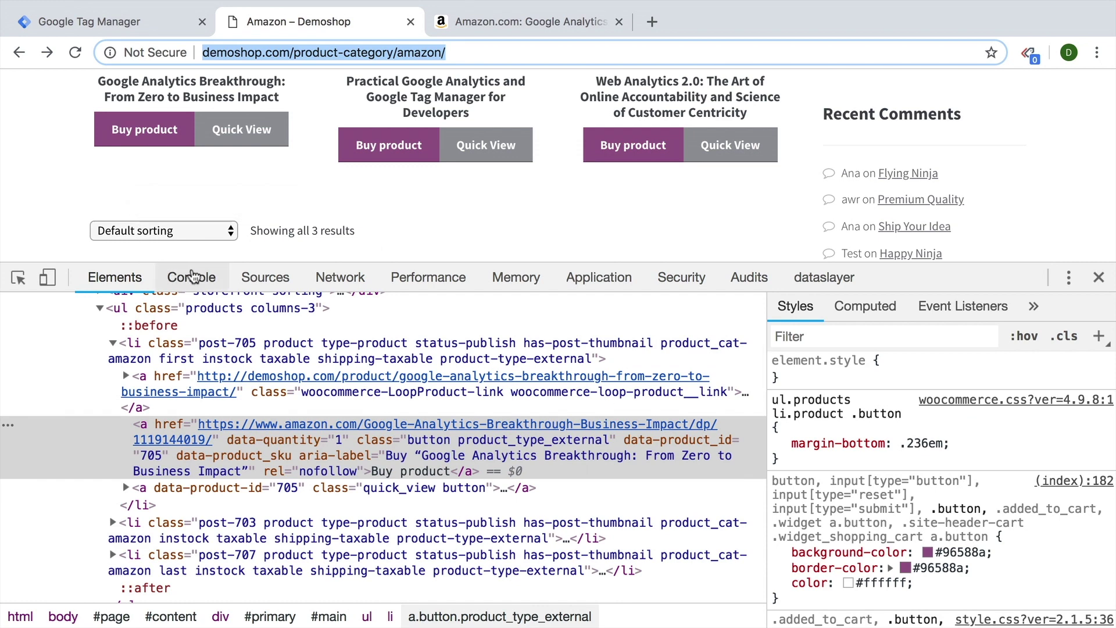
pyautogui.click(192, 277)
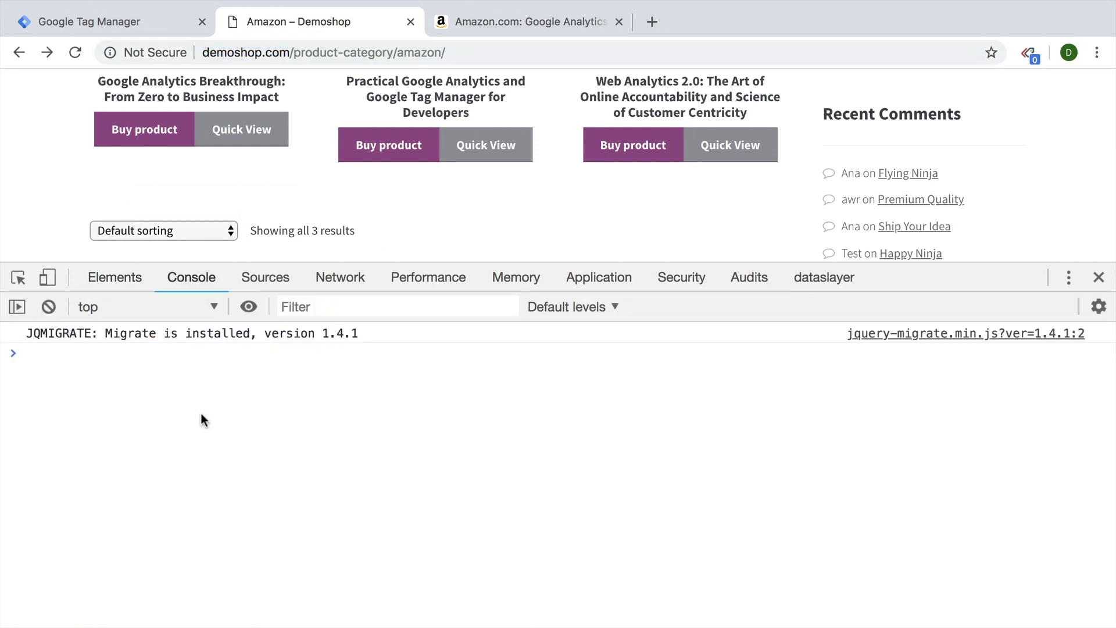
pyautogui.hotkey('ctrl', 'v')
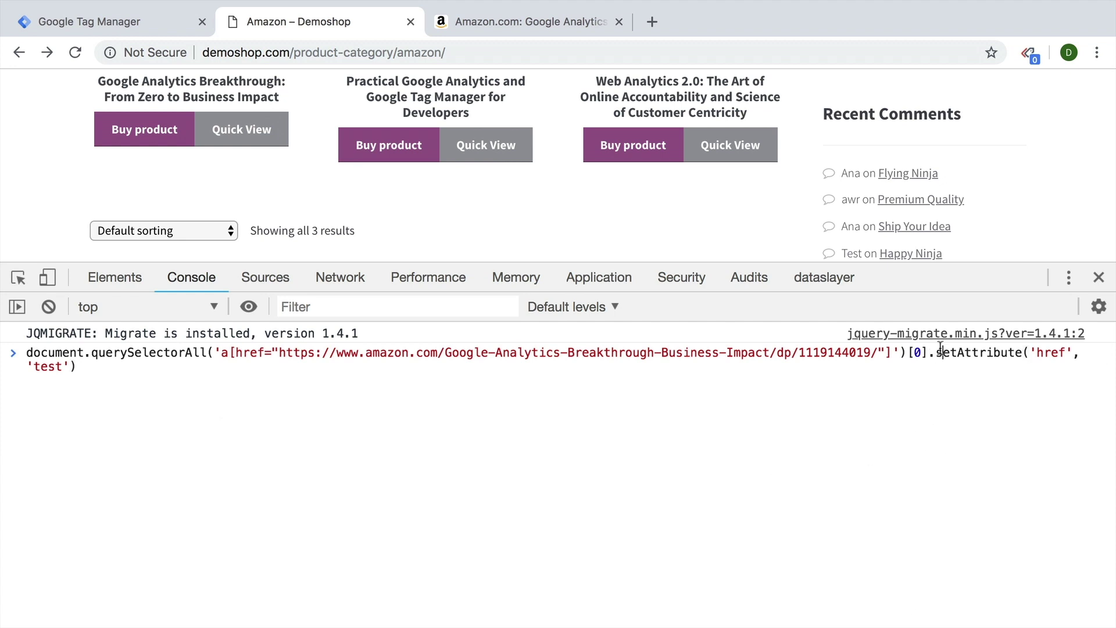
pyautogui.moveTo(938, 352); pyautogui.dragTo(1066, 351)
pyautogui.doubleClick(48, 366)
pyautogui.write('https://measureschool.com/')
pyautogui.press('Return')
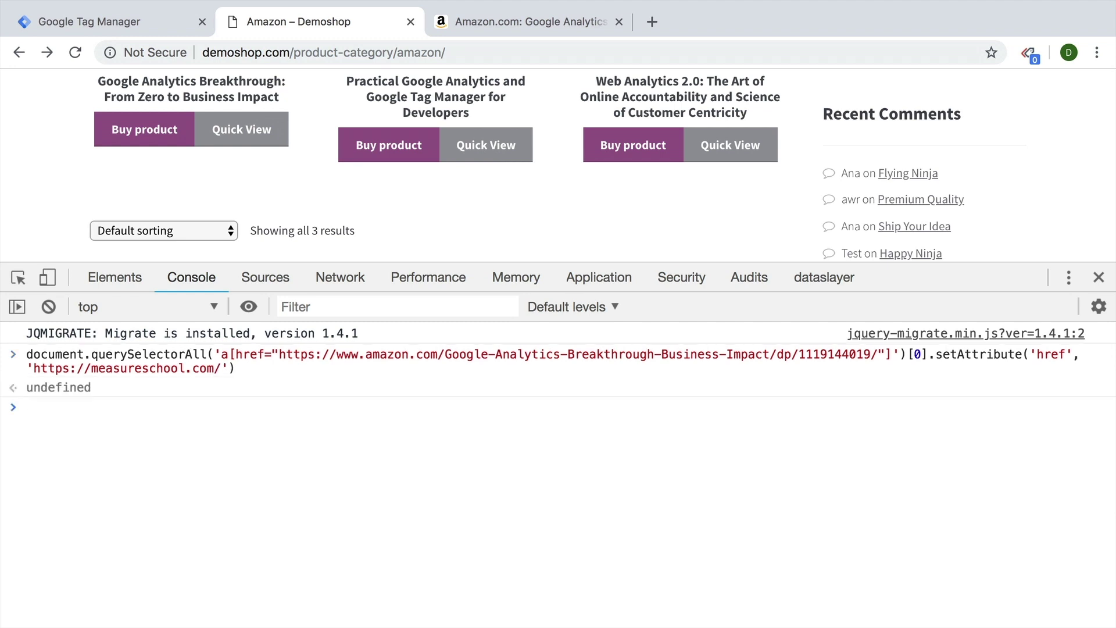
# Test the first Buy product link, go back to the demoshop Amazon page, and rerun the command.
pyautogui.click(148, 131)
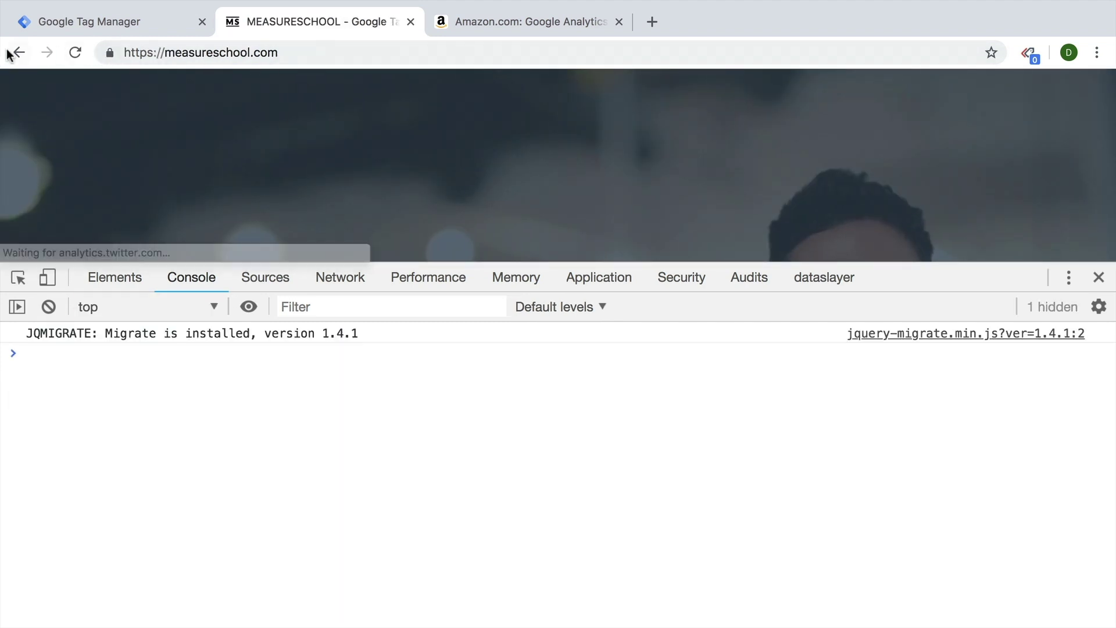
pyautogui.click(18, 53)
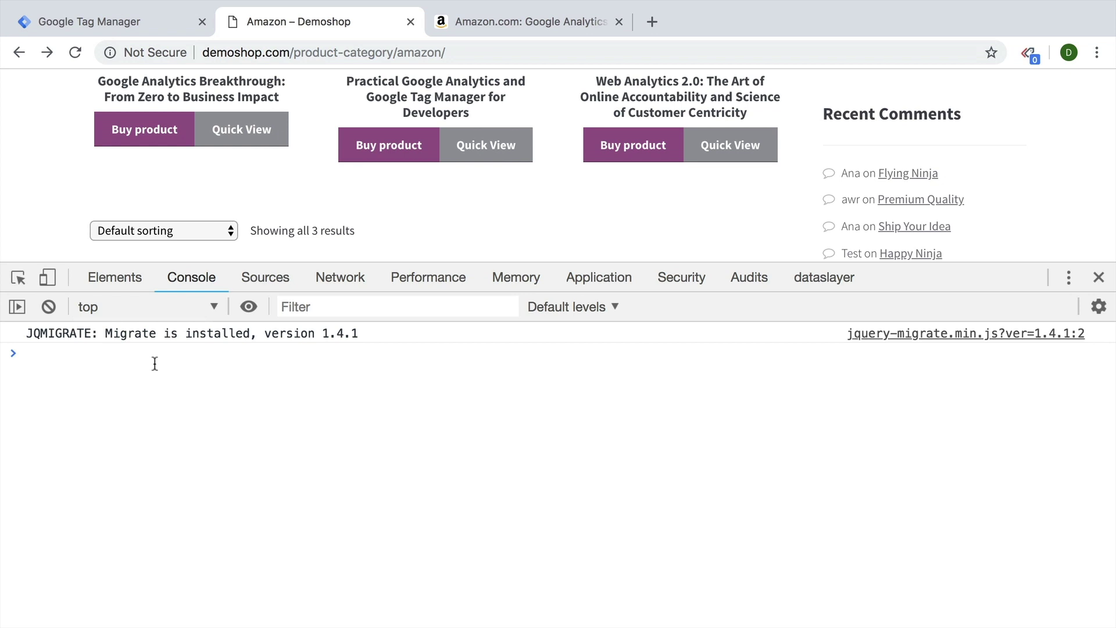
pyautogui.hotkey('ctrl', 'v')
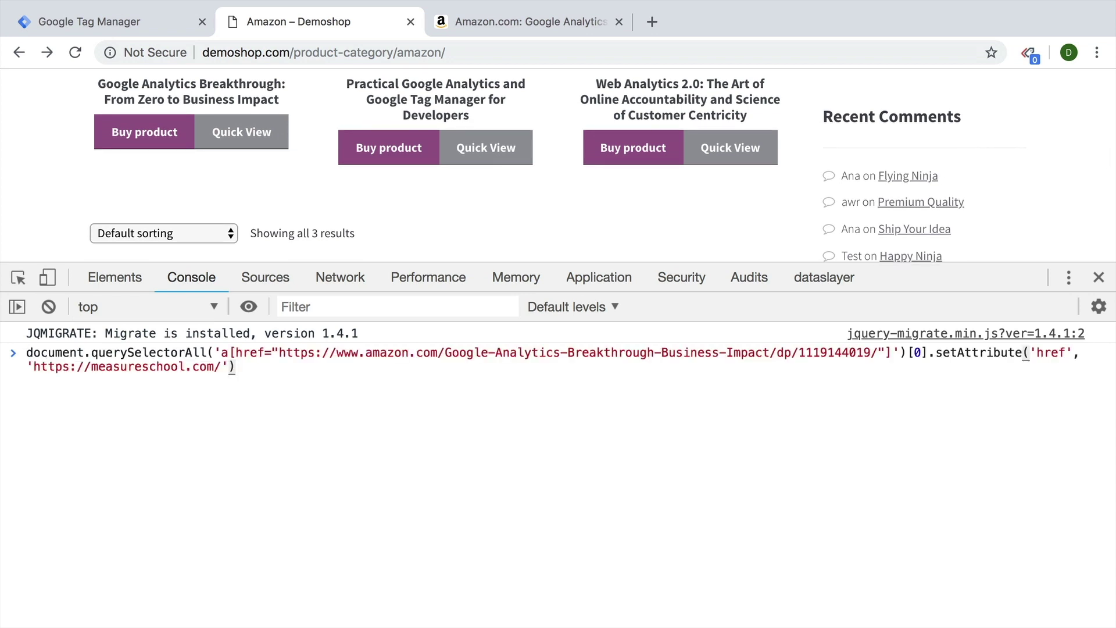
pyautogui.press('Return')
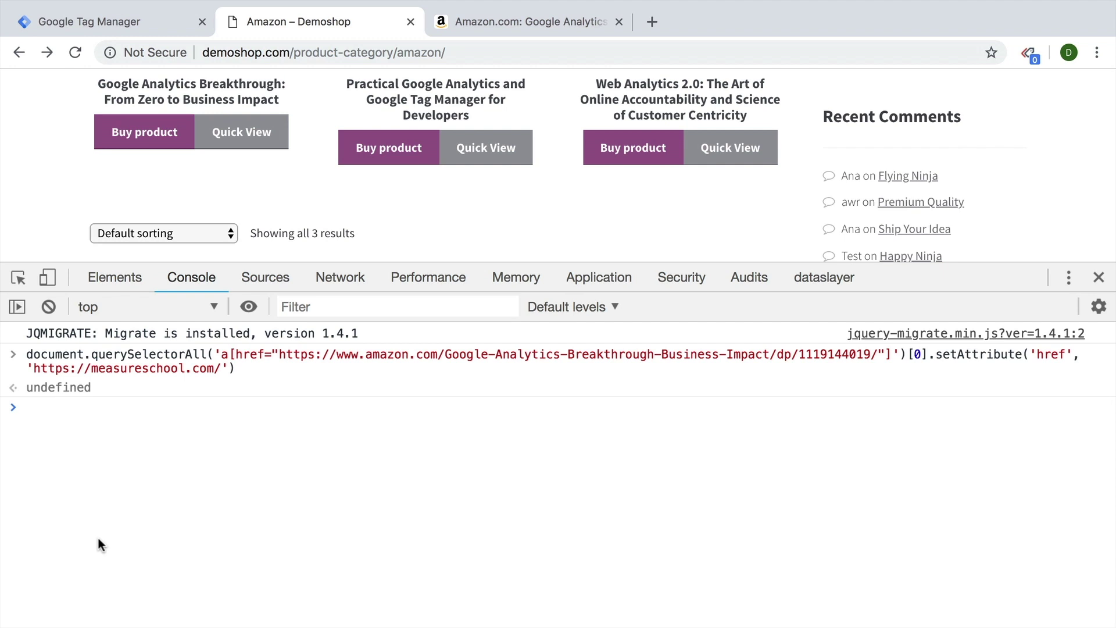
# Add a new blank snippet, Script snippet #42, under Sources > Snippets.
pyautogui.click(265, 277)
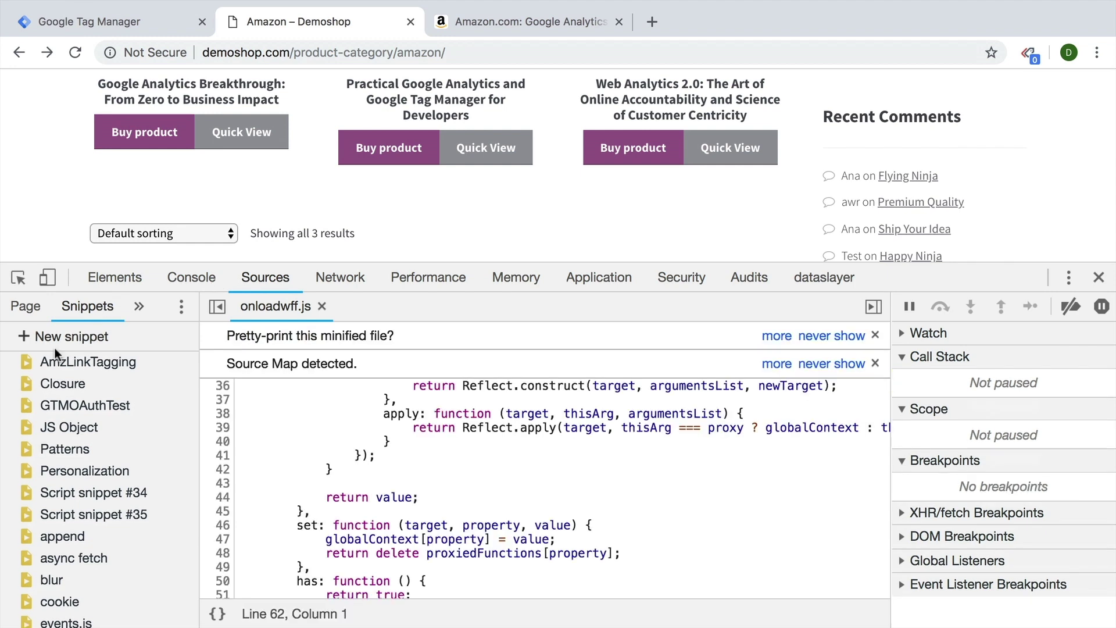
pyautogui.click(181, 308)
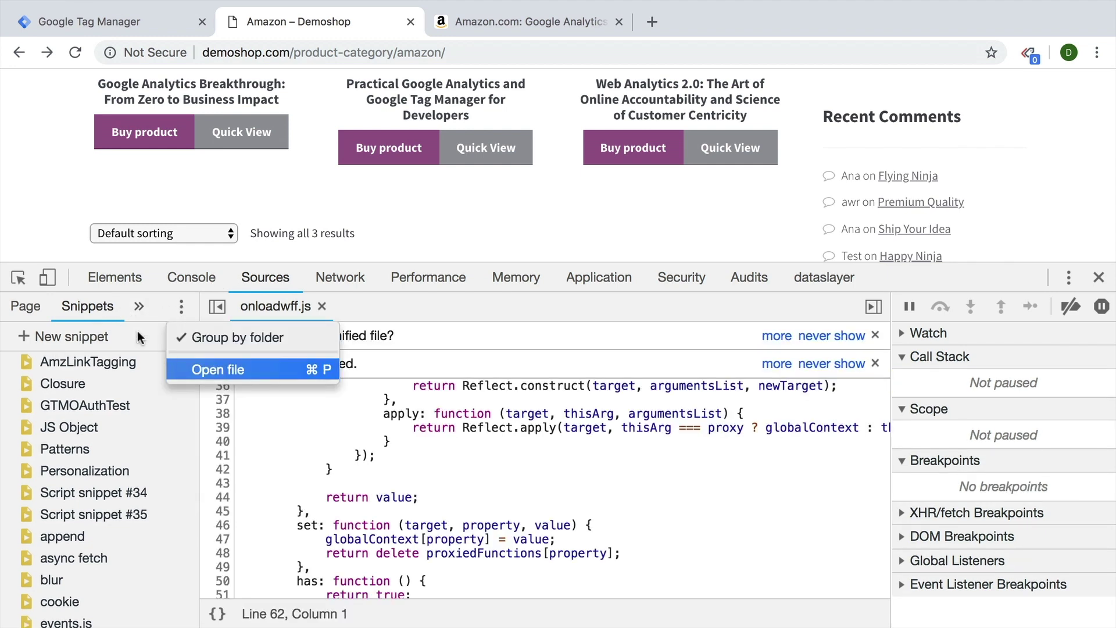
pyautogui.click(69, 311)
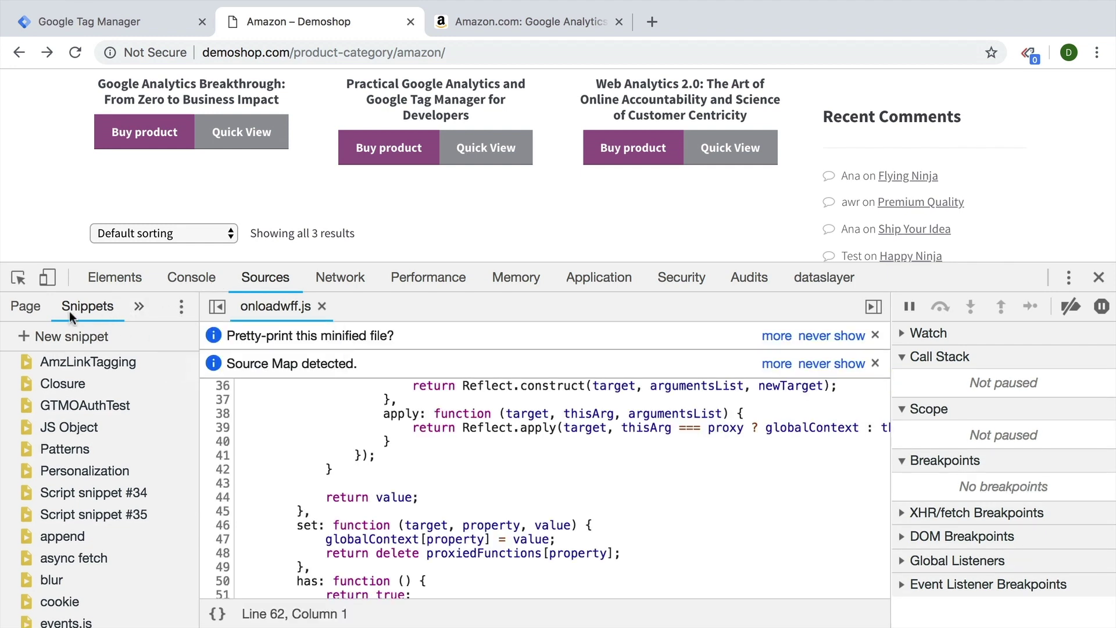
pyautogui.click(35, 341)
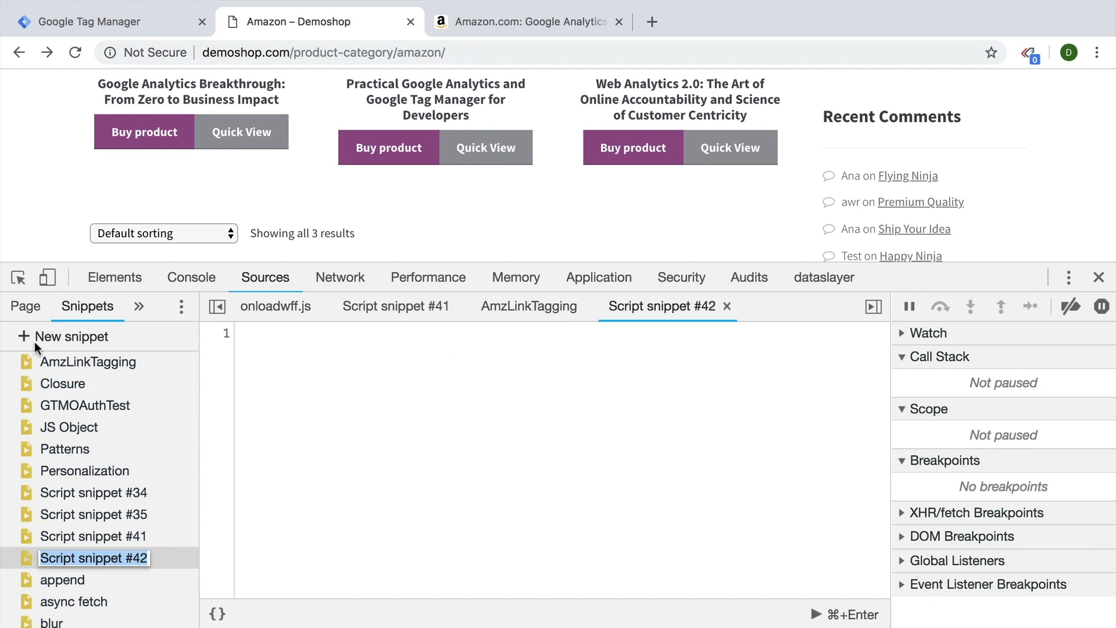
# Paste the querySelectorAll('a[href*="amazon"]') forEach setAttribute loop into Script snippet #42 and review it.
pyautogui.click(397, 508)
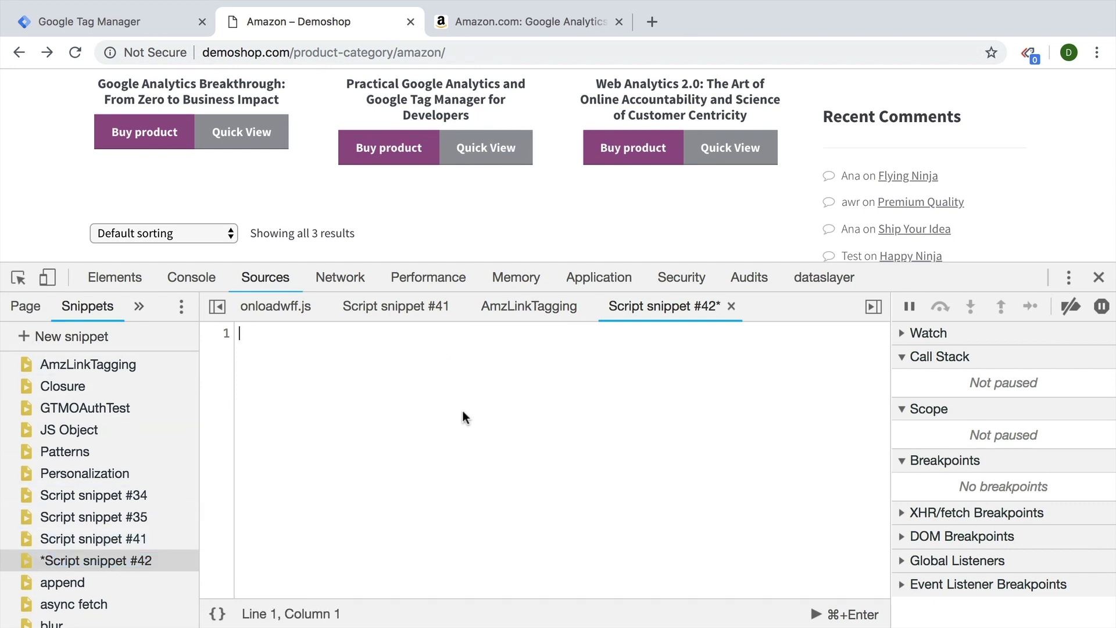
pyautogui.write('var links = document.querySelectorAll(\'a[href*="amazon"]\');  links.forEach(function(link){  link.setAttribute("href","https://measureschool.com") })')
pyautogui.click(328, 349)
pyautogui.click(325, 334)
pyautogui.moveTo(326, 334); pyautogui.dragTo(700, 338)
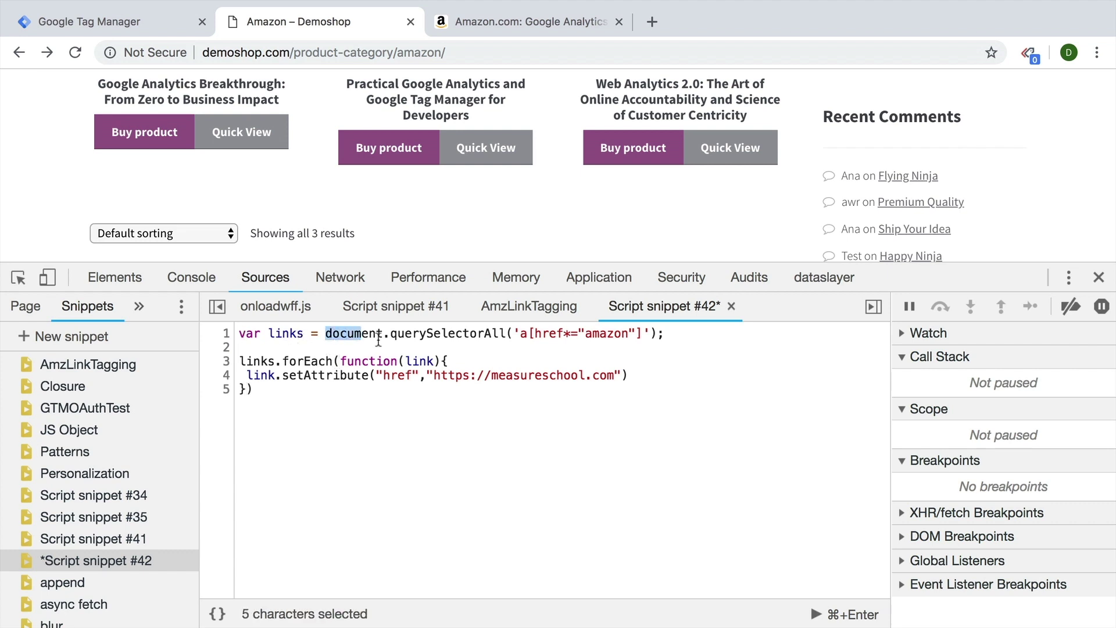
pyautogui.click(699, 338)
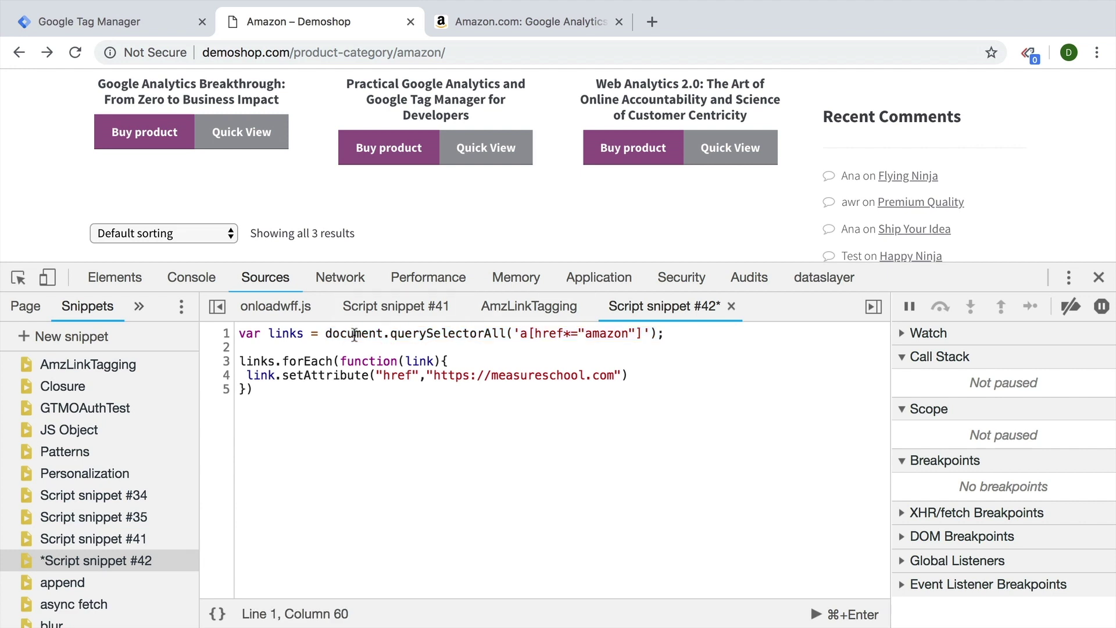
pyautogui.moveTo(304, 335)
pyautogui.mouseDown()
pyautogui.moveTo(203, 338)
pyautogui.moveTo(281, 375)
pyautogui.moveTo(286, 389)
pyautogui.mouseUp()
pyautogui.click(298, 343)
pyautogui.click(287, 389)
pyautogui.moveTo(497, 363); pyautogui.dragTo(631, 373)
pyautogui.click(634, 374)
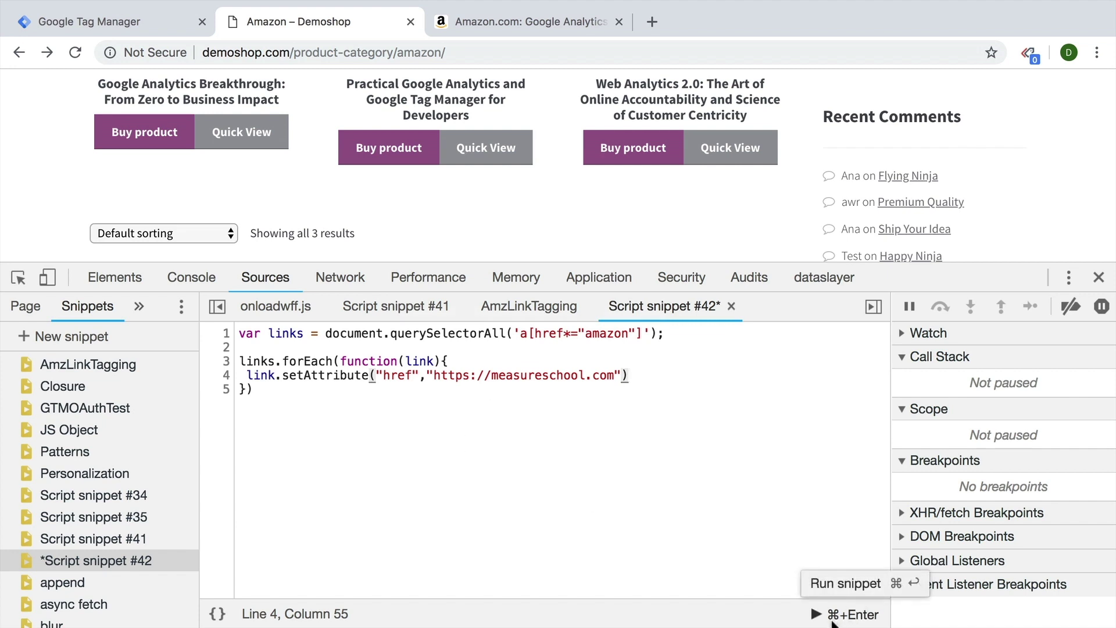
# Run Script snippet #42 and confirm in Elements that the third Buy product link points to measureschool.com.
pyautogui.click(833, 615)
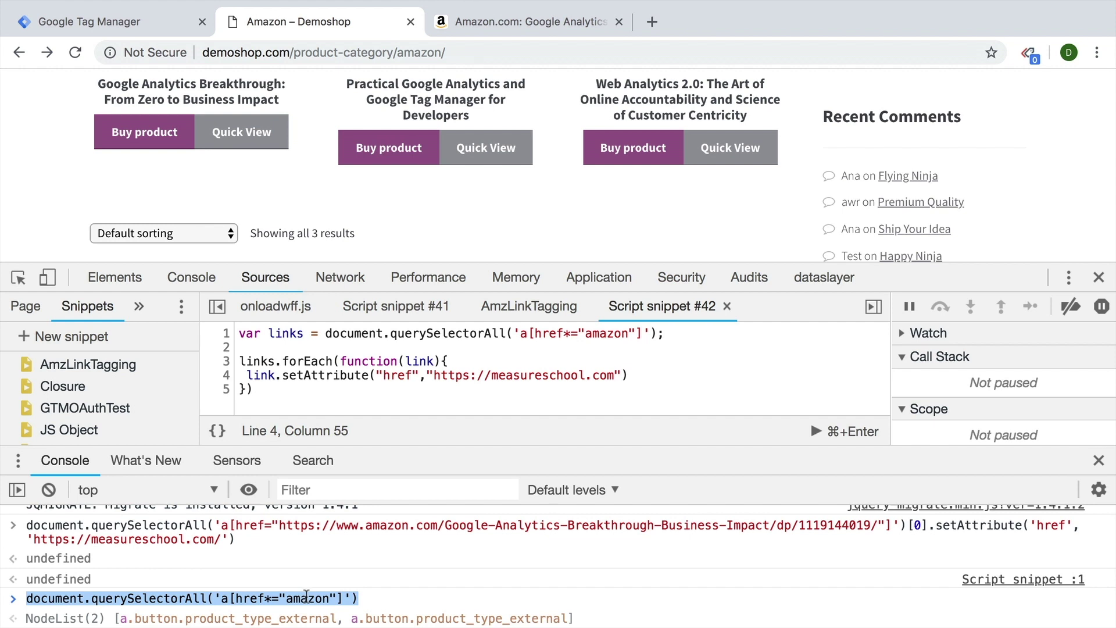
pyautogui.scroll(1, 318, 569)
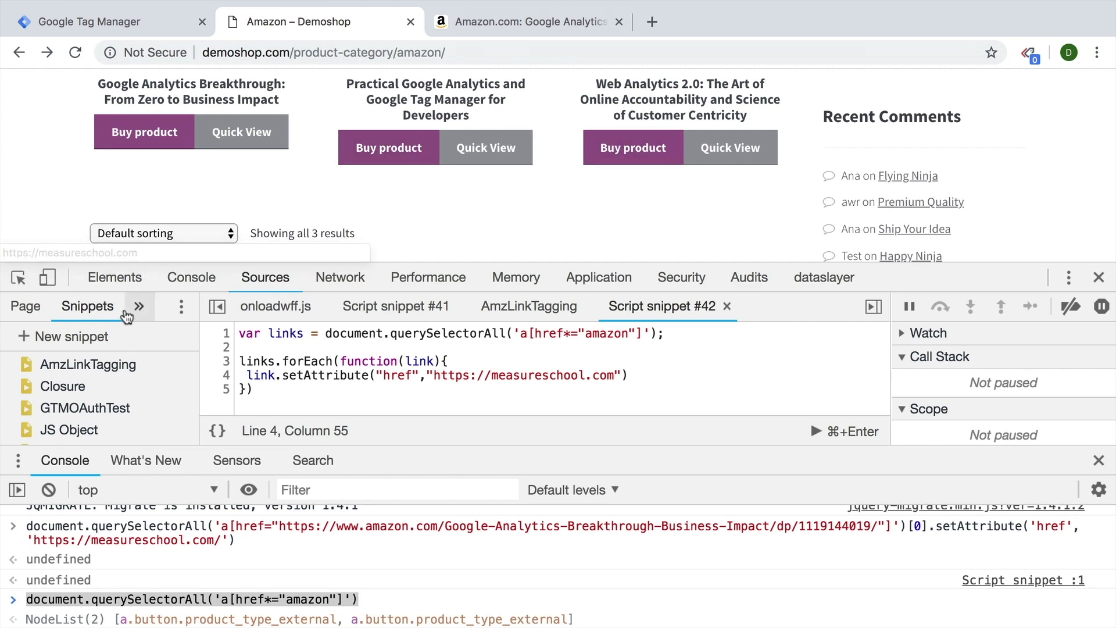
pyautogui.click(119, 285)
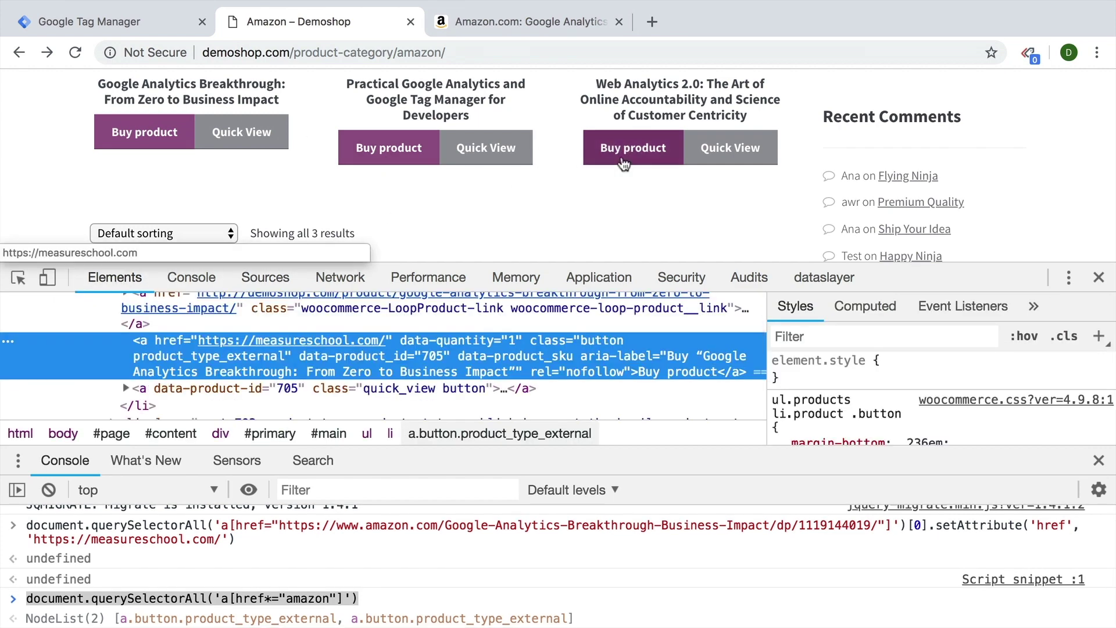
pyautogui.rightClick(623, 156)
pyautogui.click(662, 305)
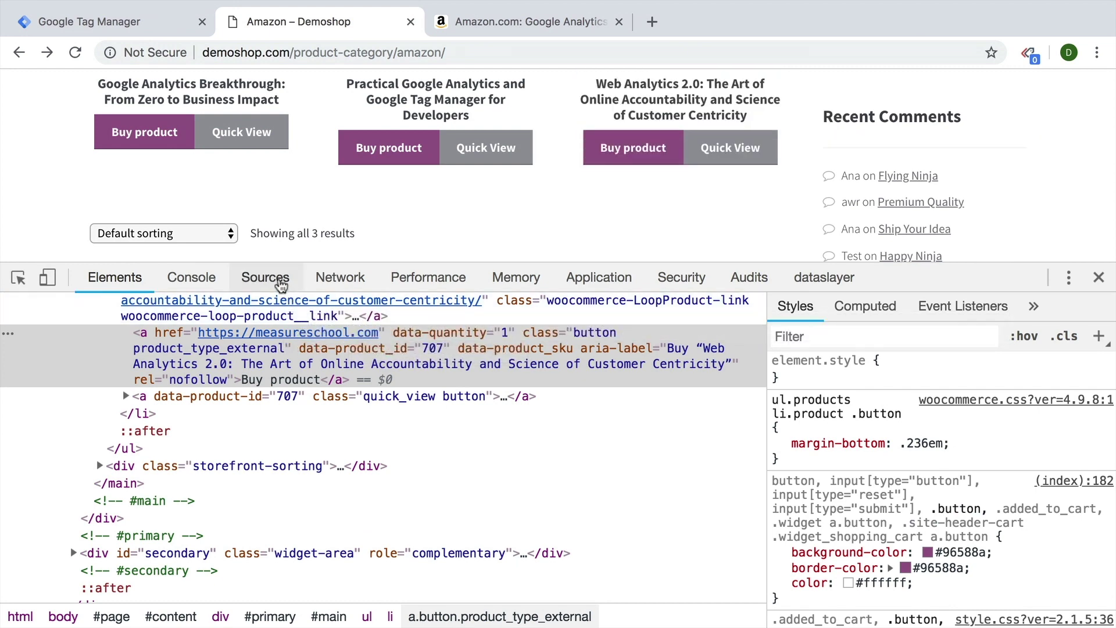
pyautogui.click(266, 277)
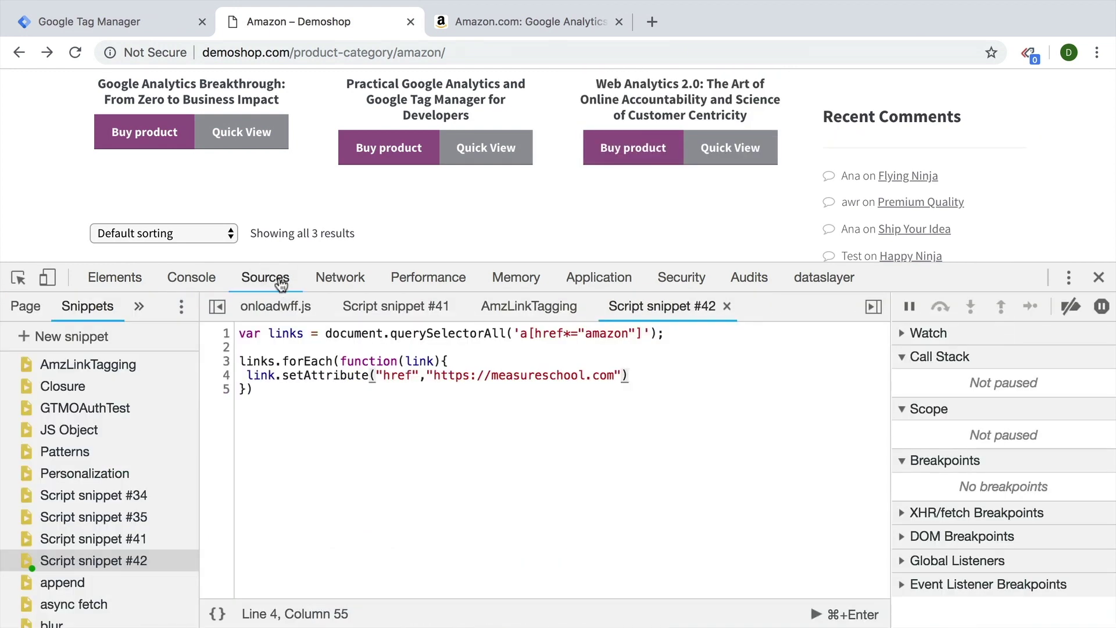